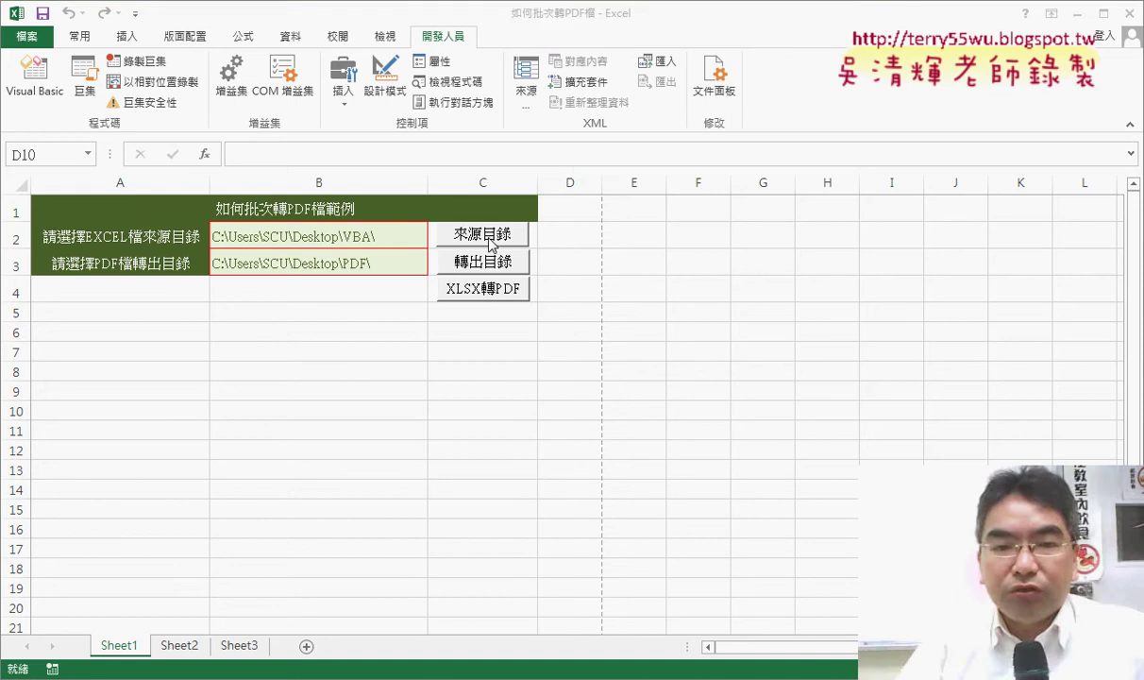
# - Clear B2 and B3, then set the source folder to the desktop VBA folder
pyautogui.click(371, 234)
pyautogui.press('Delete')
pyautogui.click(367, 263)
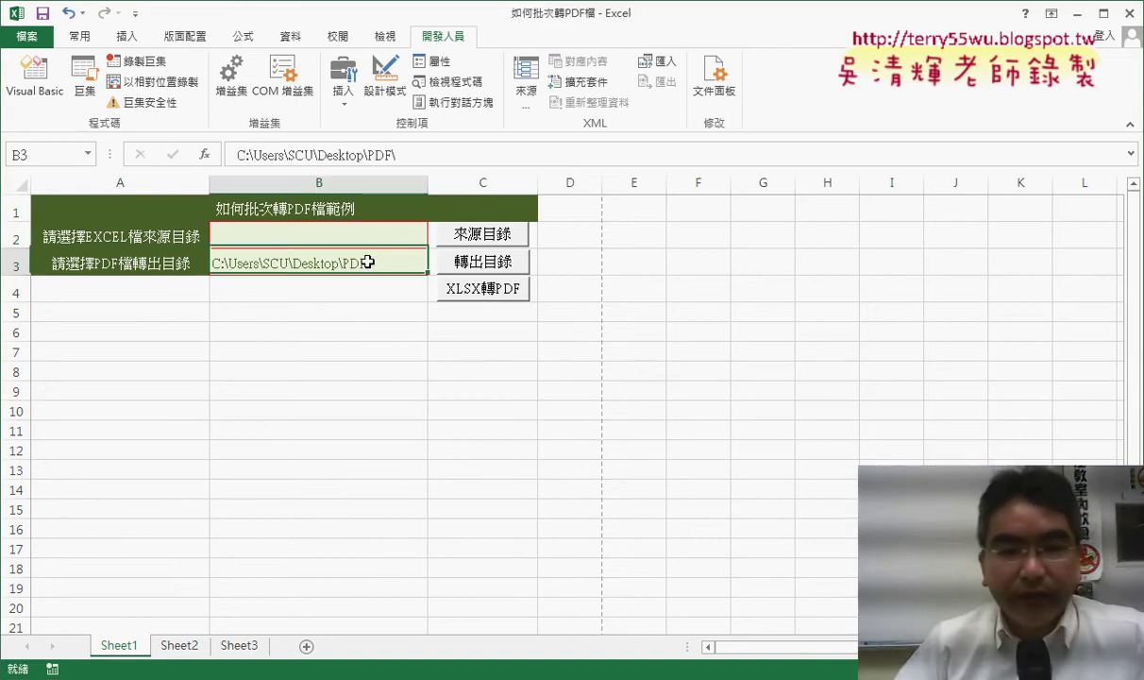
pyautogui.press('Delete')
pyautogui.click(482, 262)
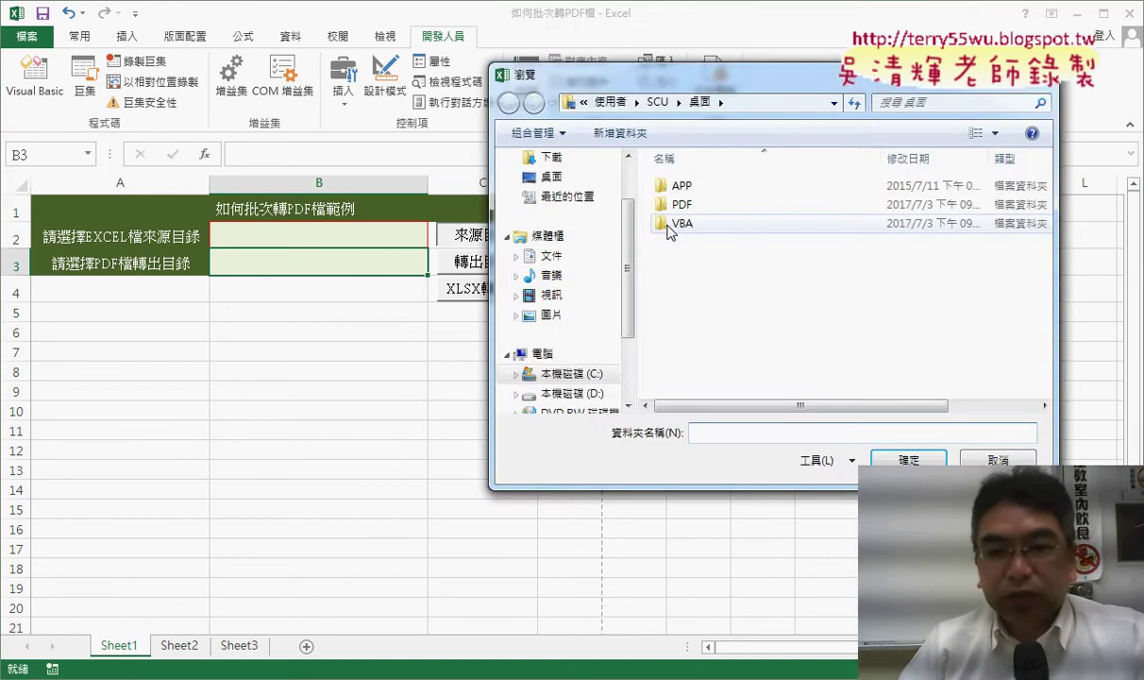
pyautogui.doubleClick(680, 223)
pyautogui.press('Return')
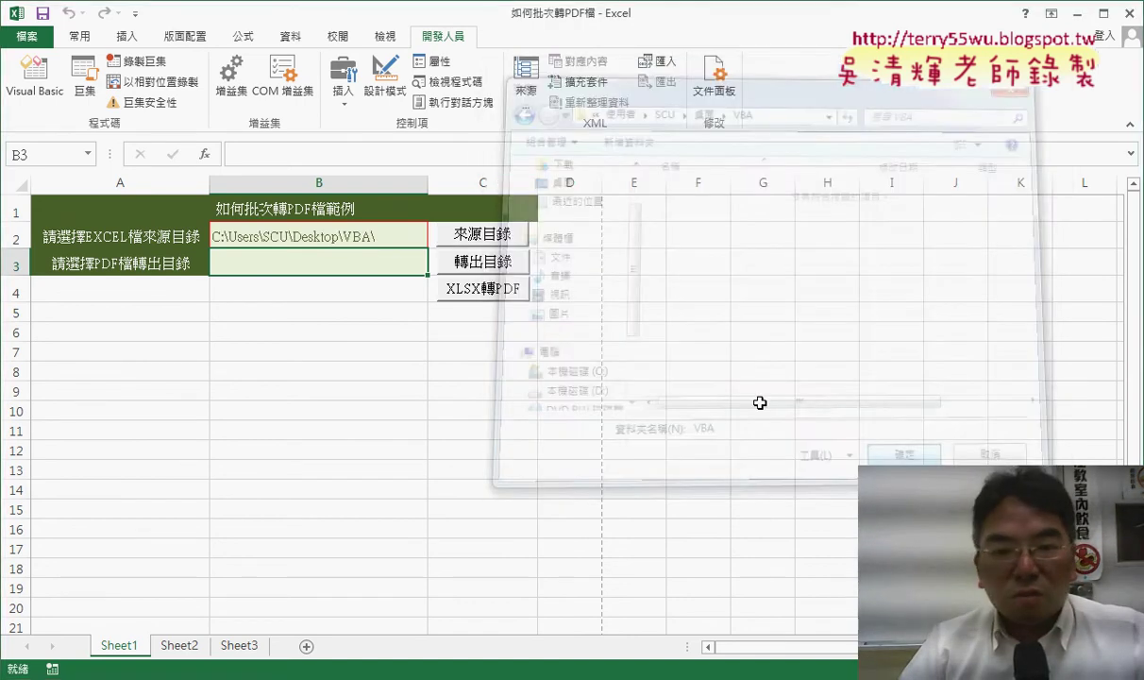
# - Set the output folder to the desktop PDF folder and restore the Excel window
pyautogui.click(509, 273)
pyautogui.click(661, 204)
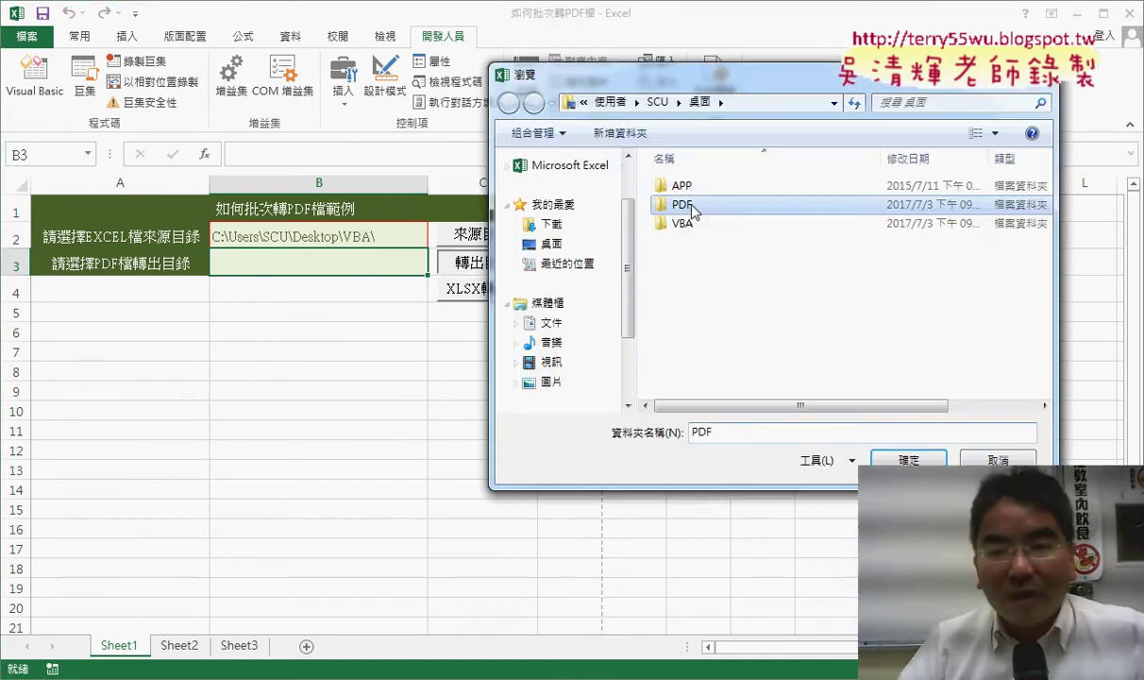
pyautogui.press('Return')
pyautogui.doubleClick(551, 8)
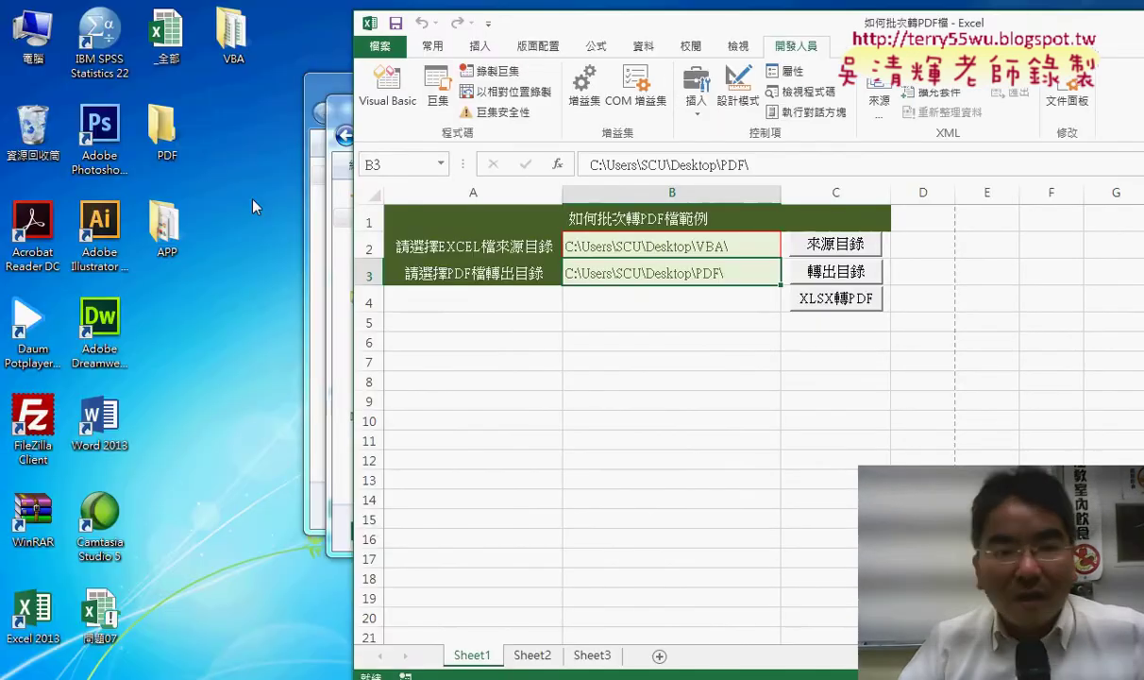
# - Run the XLSX轉PDF macro and open the desktop PDF folder beside Excel
pyautogui.moveTo(608, 25); pyautogui.dragTo(467, 23)
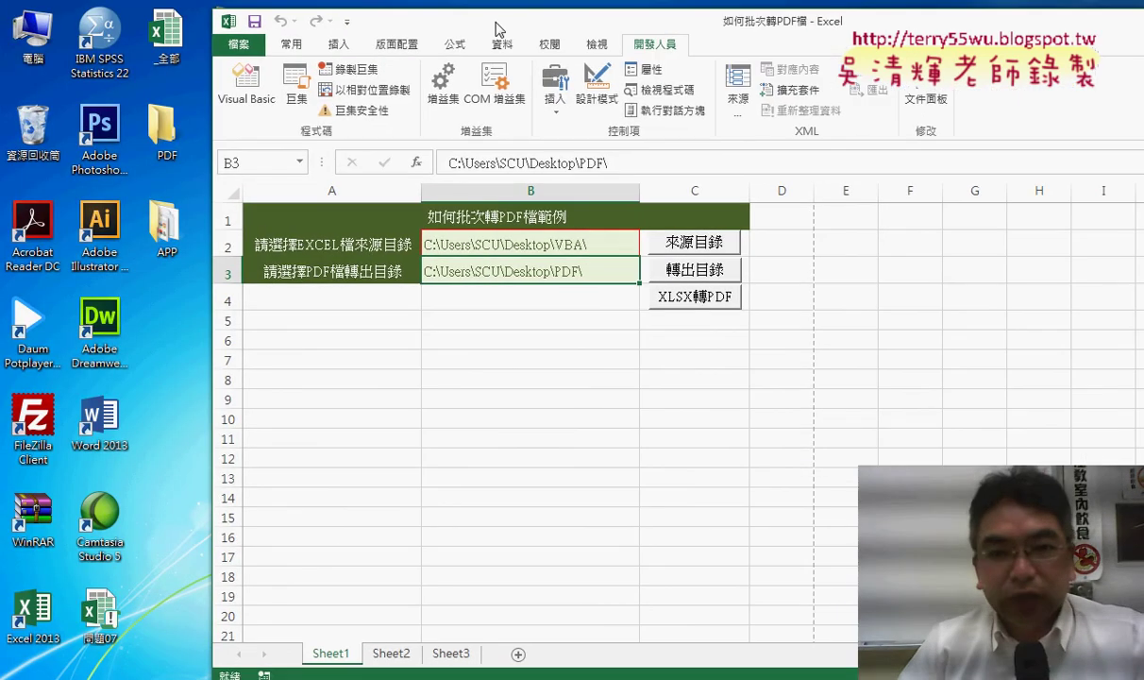
pyautogui.click(692, 300)
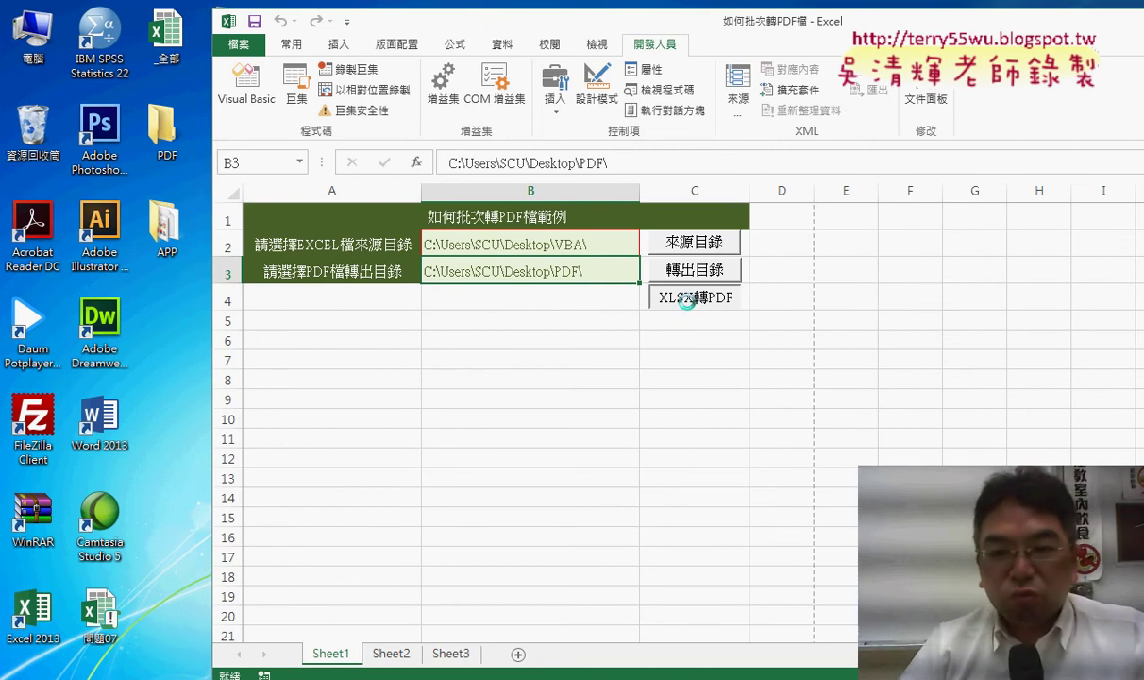
pyautogui.doubleClick(182, 151)
pyautogui.moveTo(241, 82)
pyautogui.mouseDown()
pyautogui.moveTo(205, 42)
pyautogui.moveTo(198, 74)
pyautogui.mouseUp()
# - Point out the leftover .xlsx ending in names like 乙班.xlsx, then right-click the XLSX轉PDF button
pyautogui.click(223, 184)
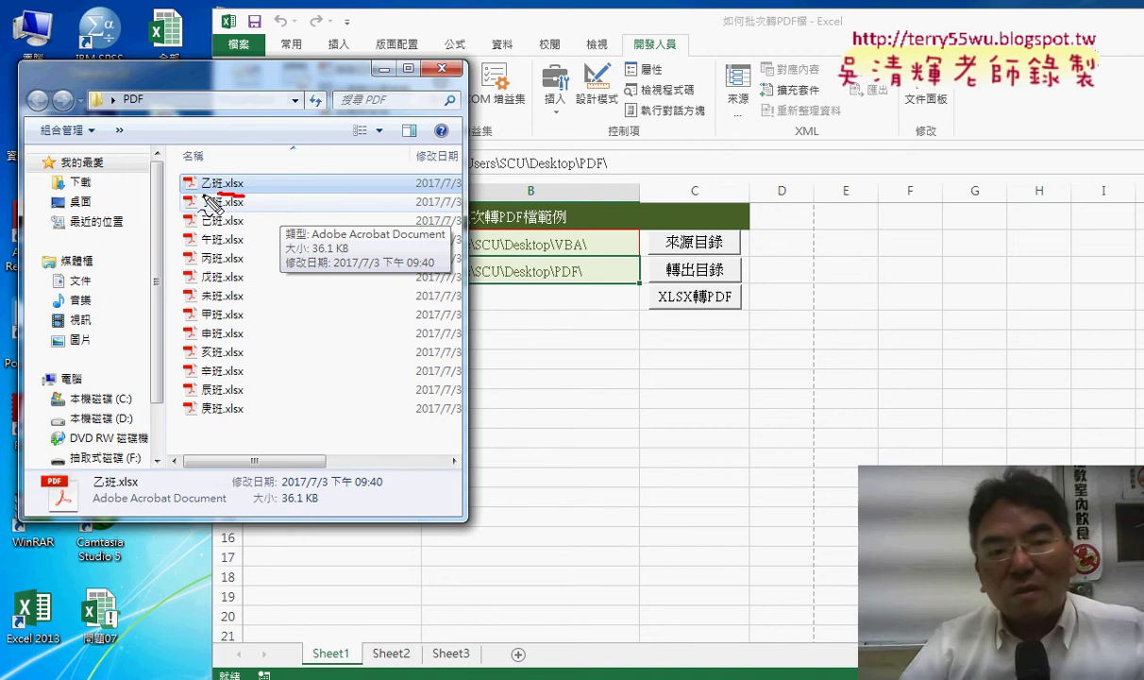
pyautogui.moveTo(212, 176)
pyautogui.mouseDown()
pyautogui.moveTo(209, 185)
pyautogui.moveTo(248, 182)
pyautogui.moveTo(235, 183)
pyautogui.mouseUp()
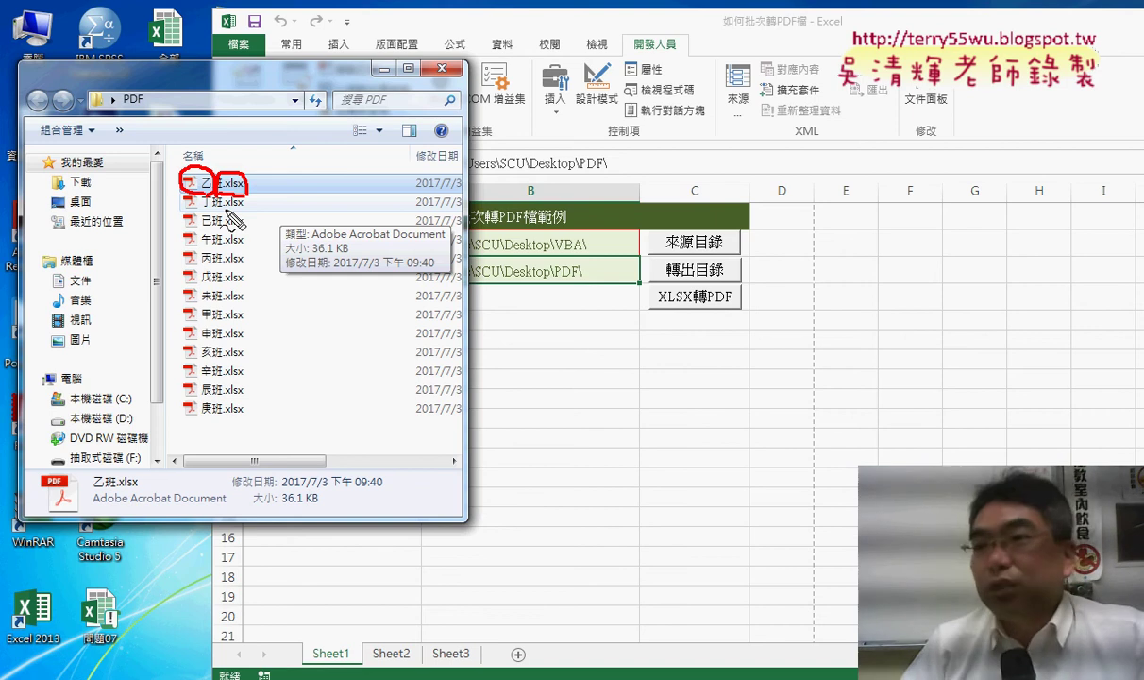
pyautogui.press('Escape')
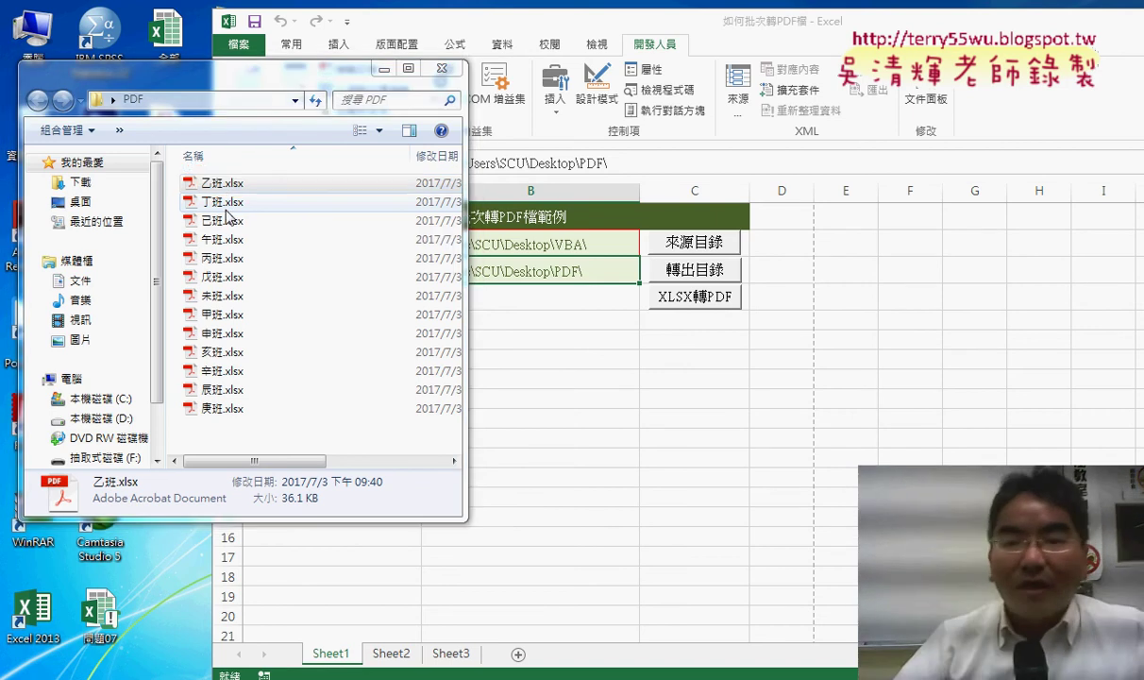
pyautogui.rightClick(694, 298)
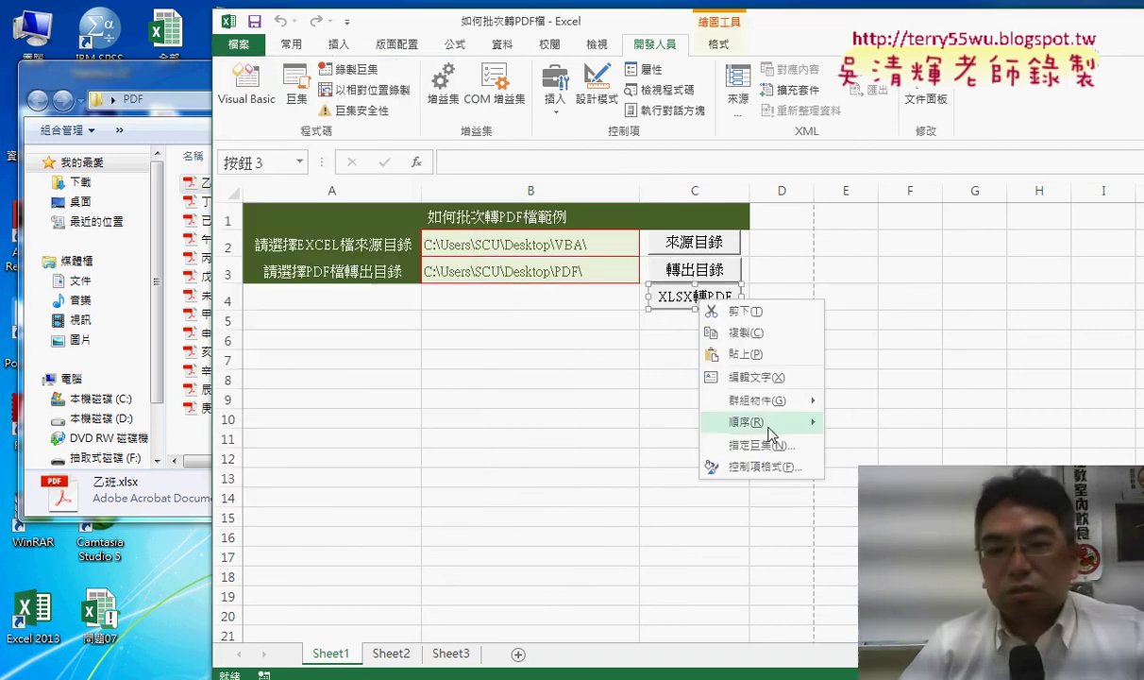
# - Open the VBA editor with Alt+F11 and widen it beside the PDF folder to show full code lines
pyautogui.hotkey('alt', 'F11')
pyautogui.moveTo(717, 13); pyautogui.dragTo(717, 63)
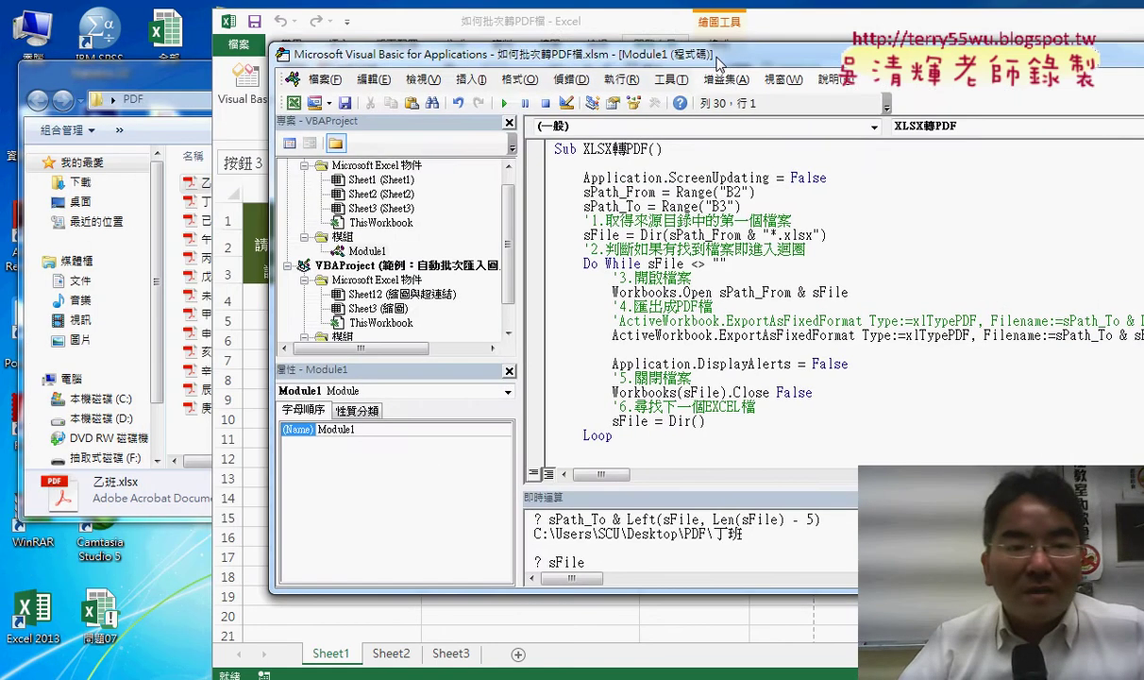
pyautogui.moveTo(170, 71); pyautogui.dragTo(76, 74)
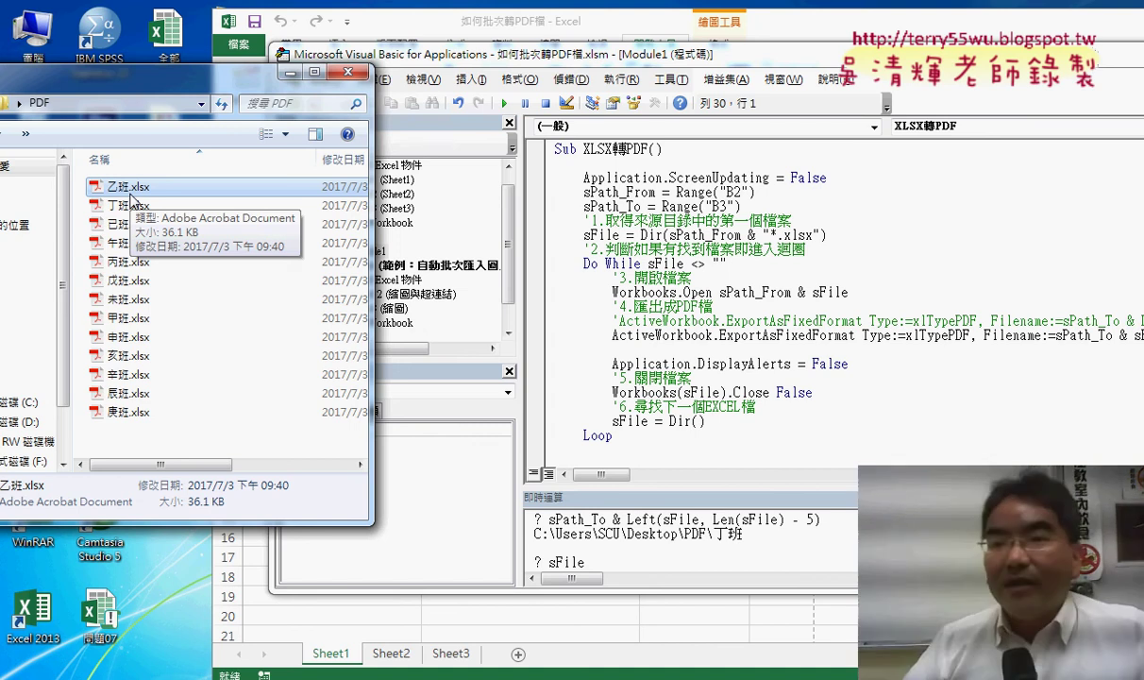
pyautogui.moveTo(731, 54); pyautogui.dragTo(509, 50)
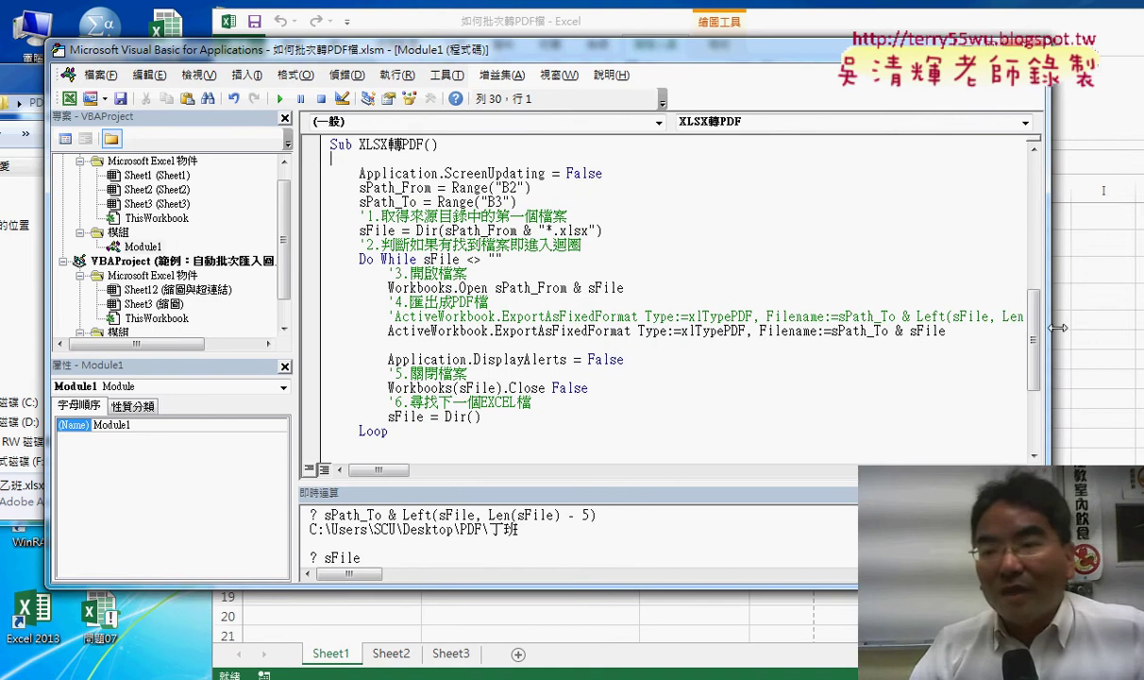
pyautogui.moveTo(756, 52); pyautogui.dragTo(616, 56)
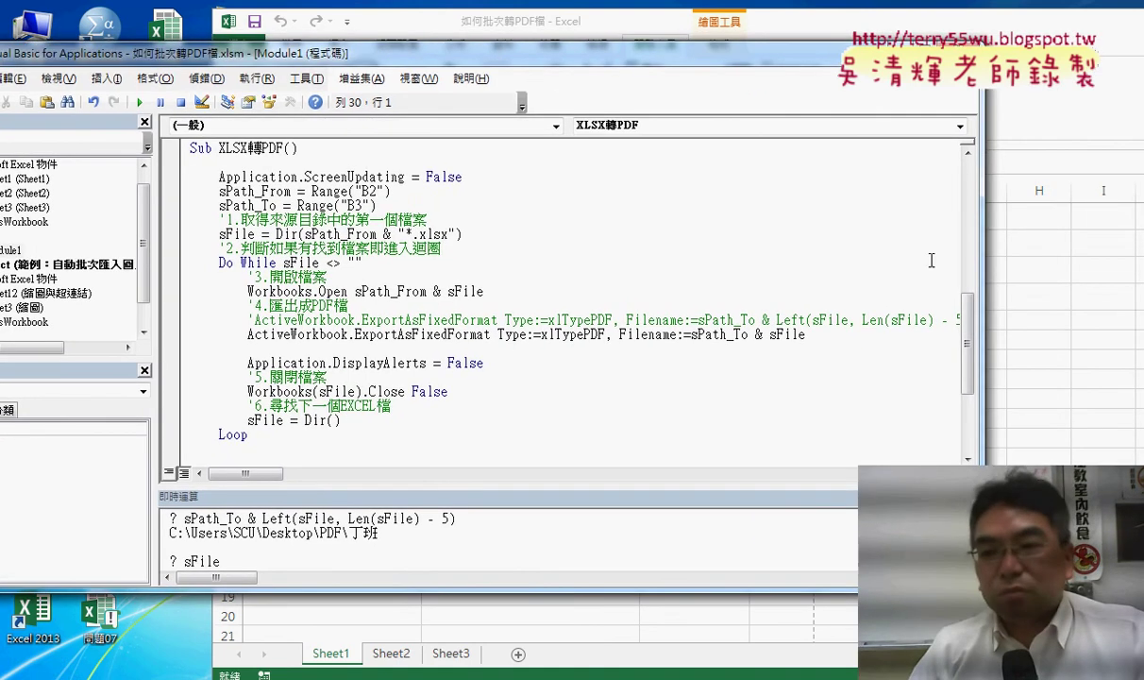
pyautogui.moveTo(982, 280); pyautogui.dragTo(1052, 281)
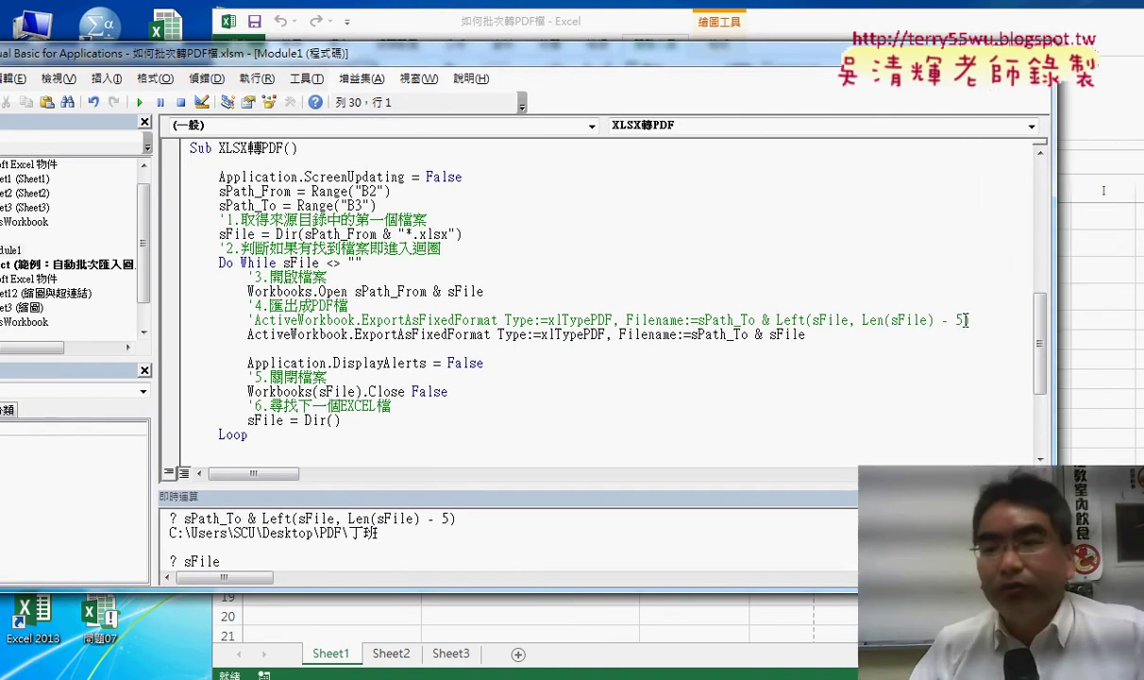
pyautogui.moveTo(941, 320); pyautogui.dragTo(963, 320)
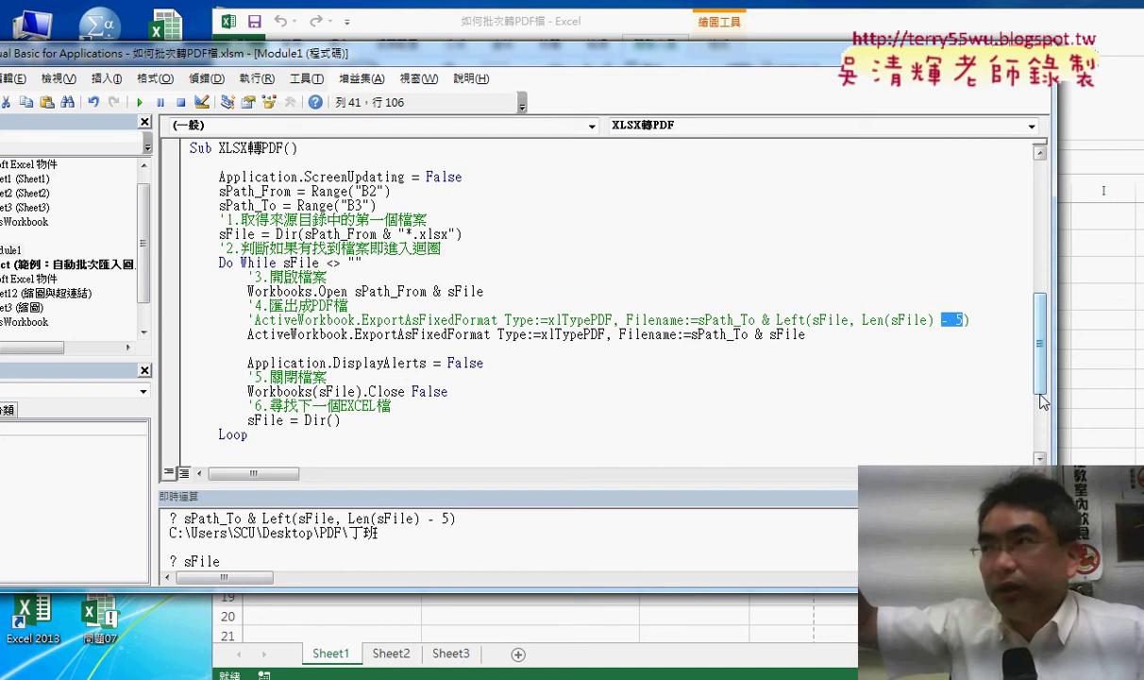
# - Comment out the & sFile export line and uncomment the Left(sFile, Len(sFile) - 5) line
pyautogui.click(247, 335)
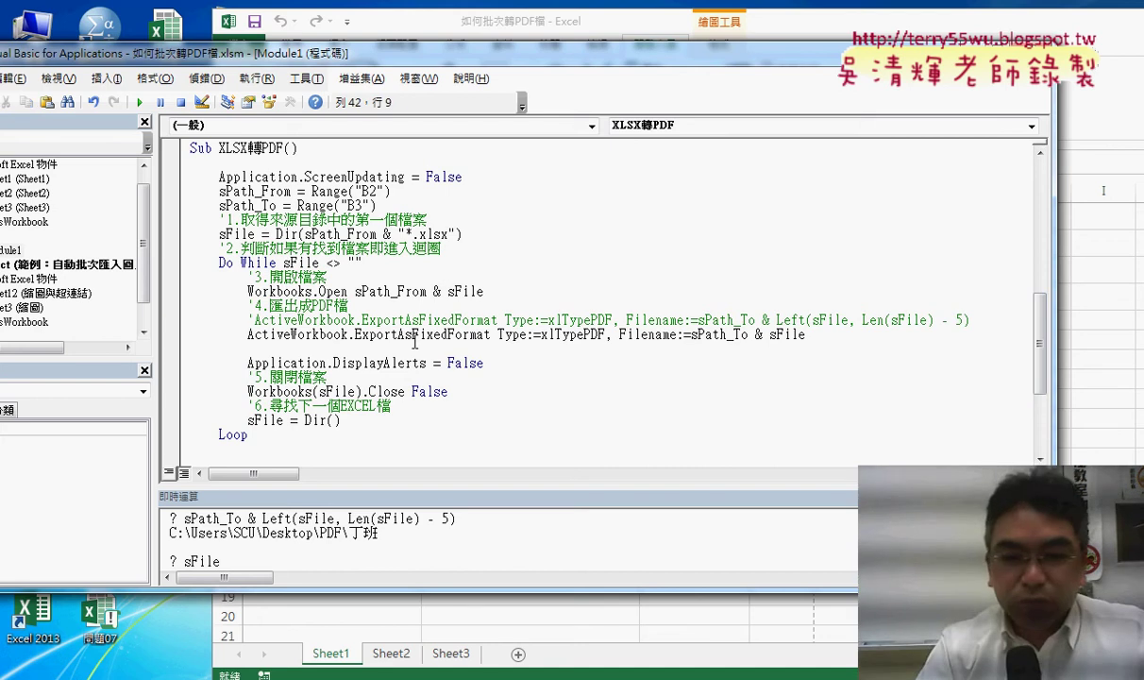
pyautogui.write("'")
pyautogui.press('Up')
pyautogui.press('BackSpace')
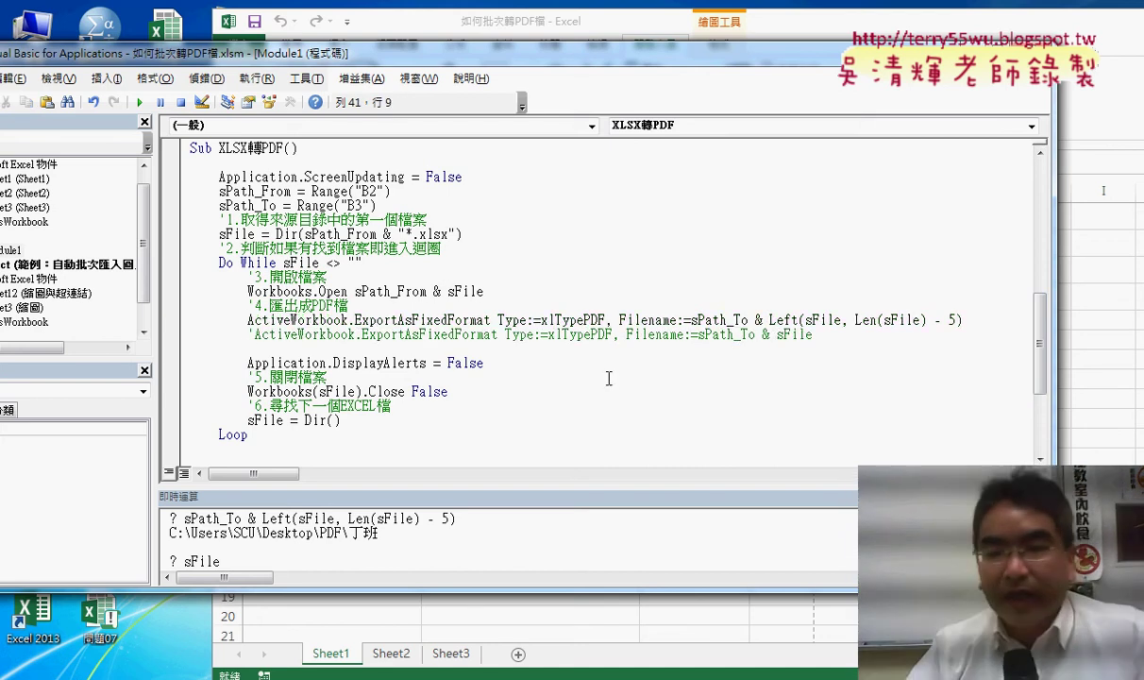
pyautogui.moveTo(698, 334); pyautogui.dragTo(818, 334)
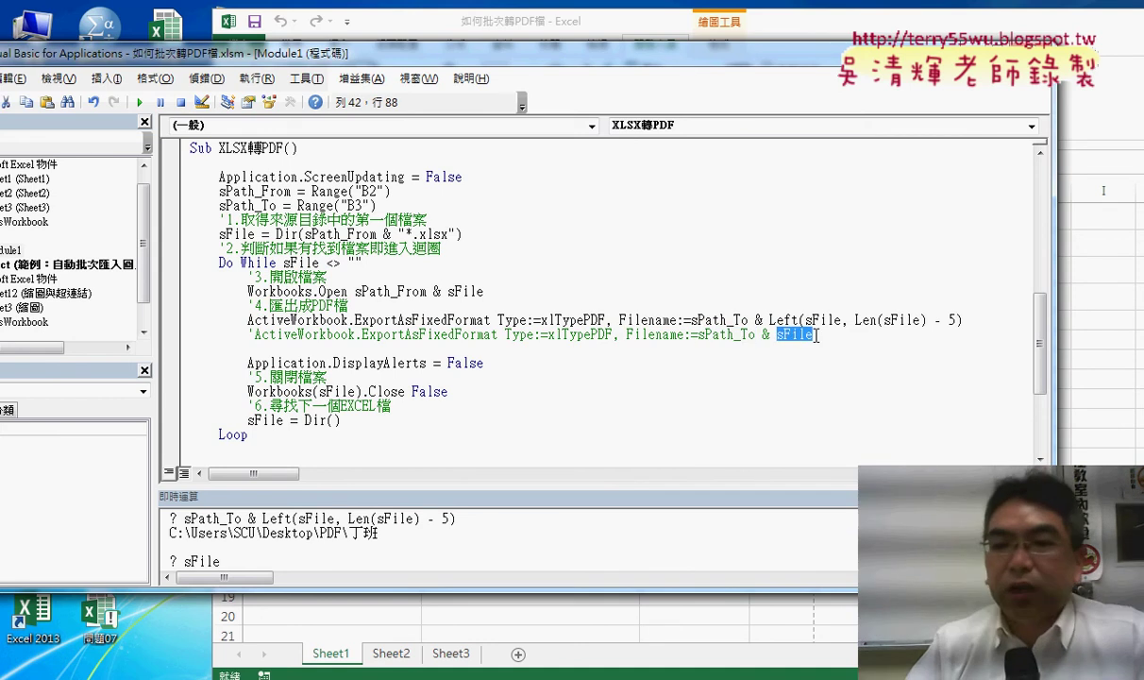
pyautogui.click(797, 334)
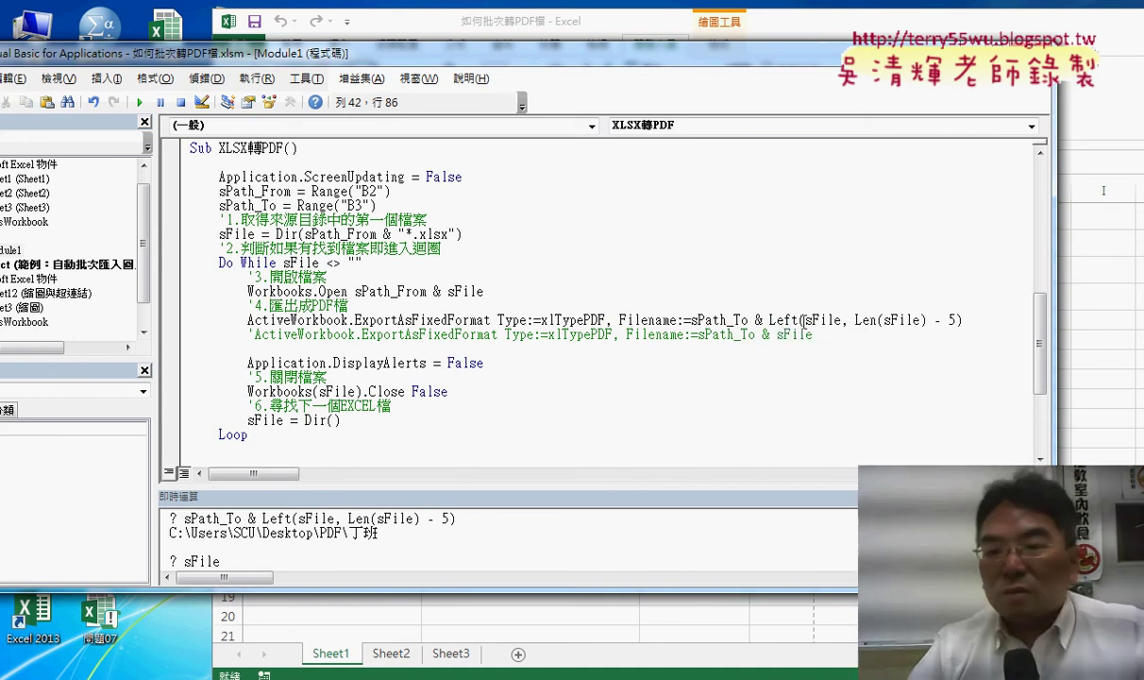
pyautogui.moveTo(770, 320); pyautogui.dragTo(840, 322)
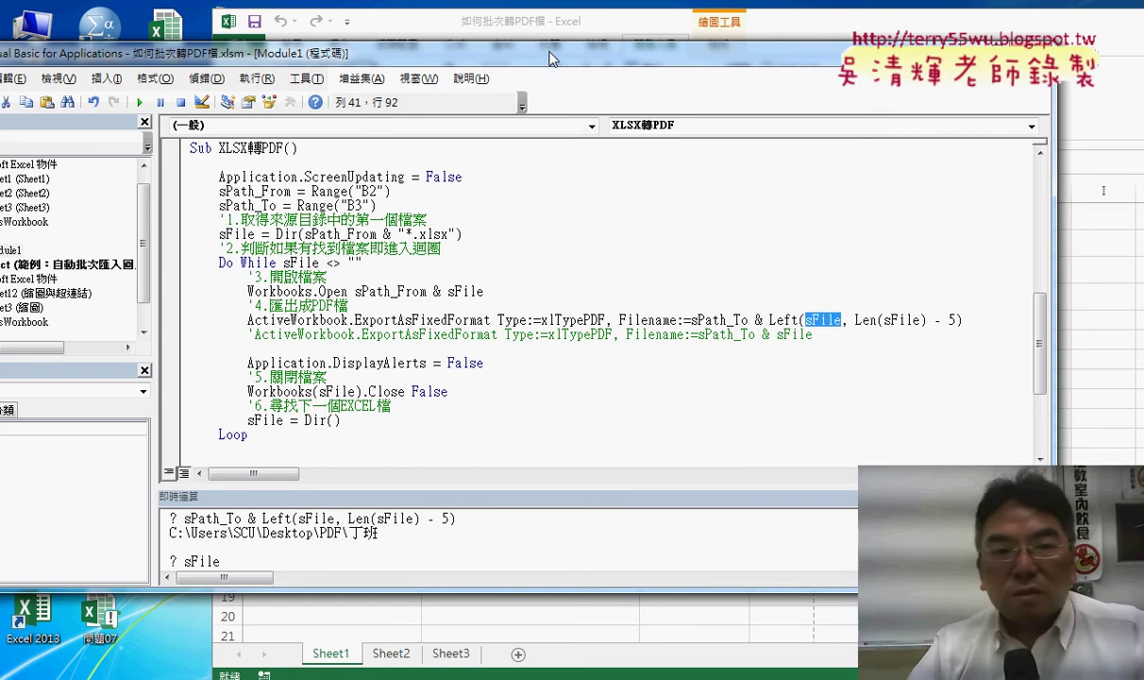
pyautogui.moveTo(501, 54); pyautogui.dragTo(595, 243)
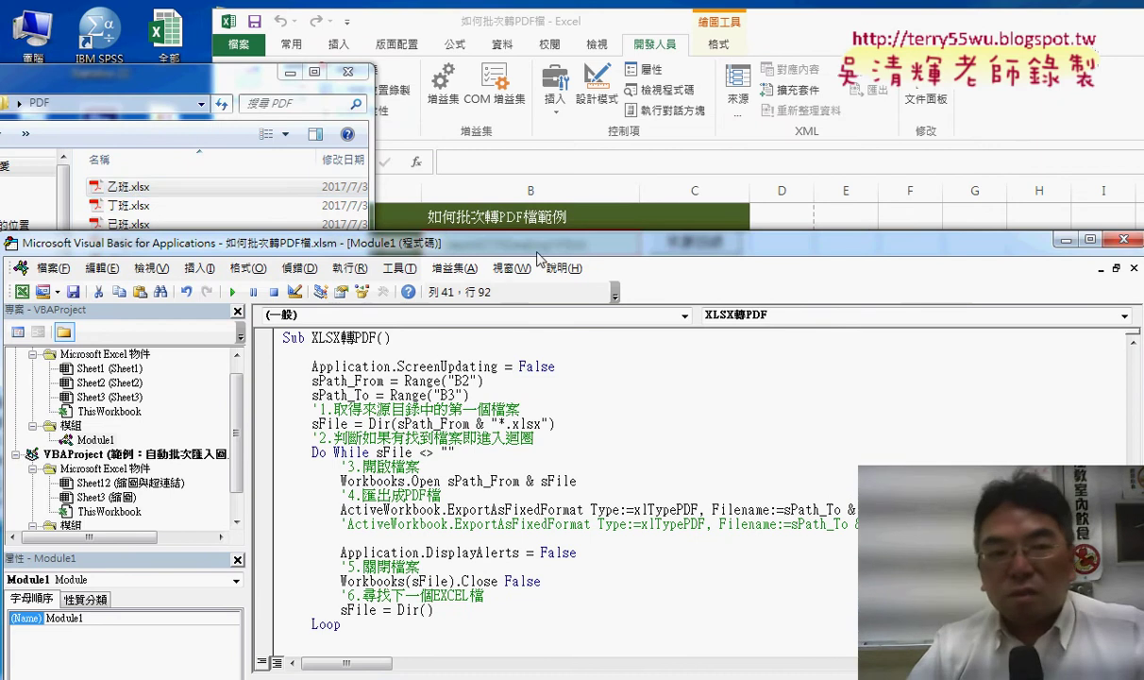
# - Finish the new export line with ') - 5)' to complete Left(sFile, Len(sFile) - 5)
pyautogui.moveTo(505, 243); pyautogui.dragTo(483, 221)
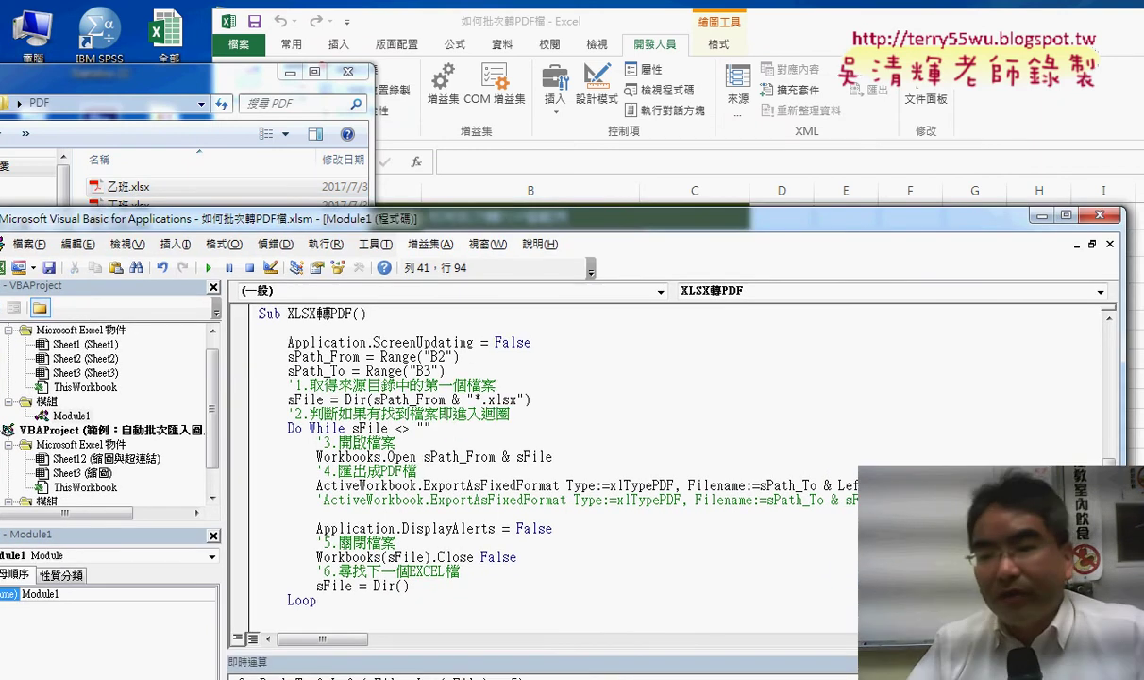
pyautogui.click(979, 485)
pyautogui.write(') - 5')
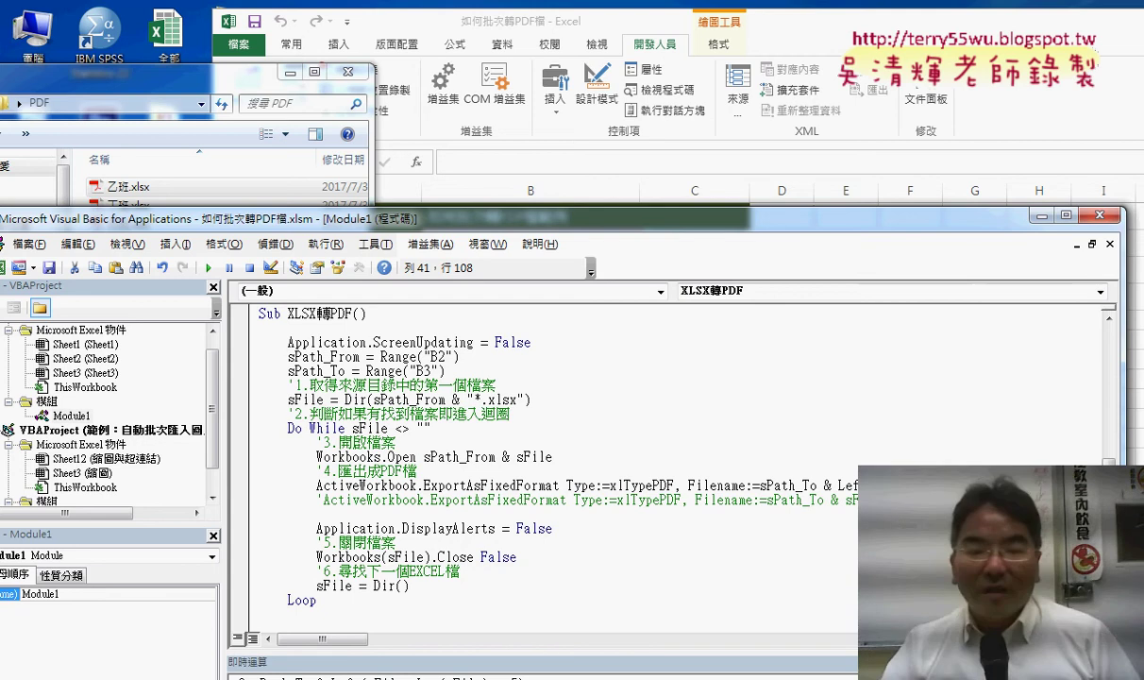
# - Delete all 13 old exported files from the PDF folder and rerun the conversion macro
pyautogui.moveTo(221, 84); pyautogui.dragTo(329, 53)
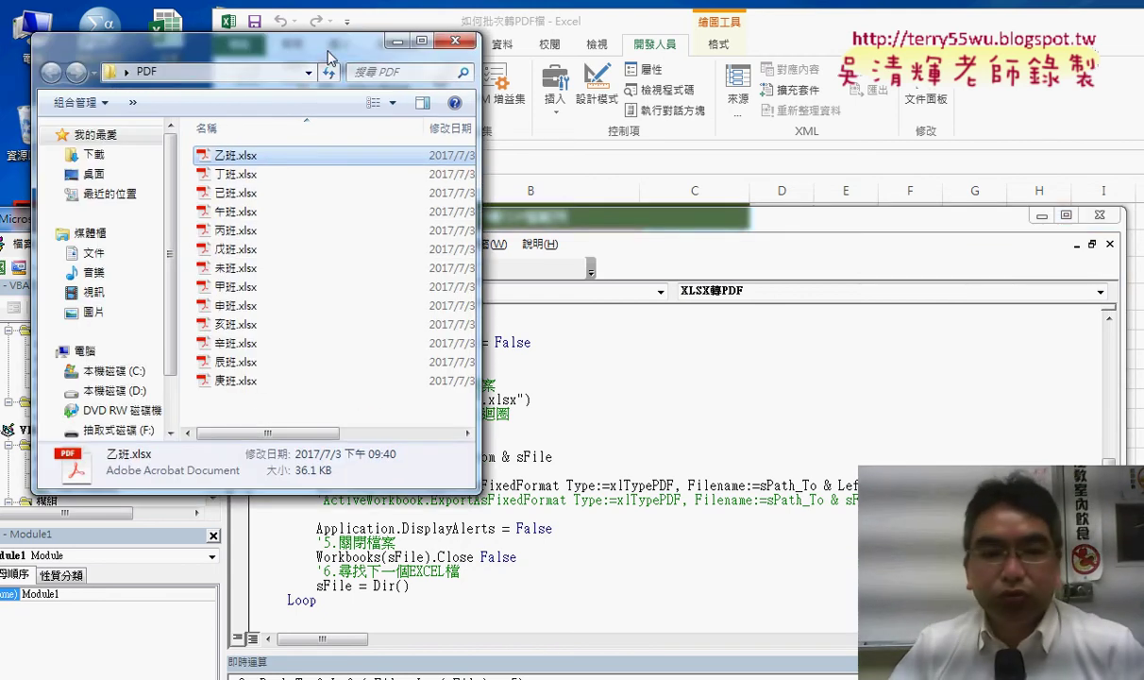
pyautogui.moveTo(241, 397); pyautogui.dragTo(238, 157)
pyautogui.press('Delete')
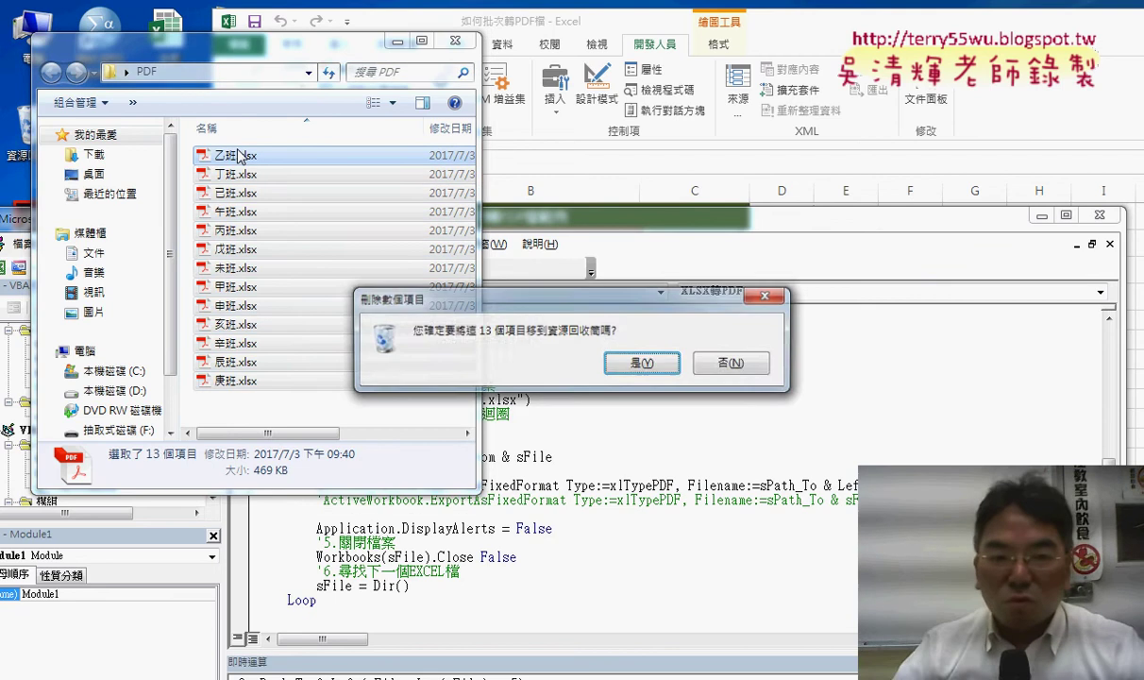
pyautogui.click(644, 363)
pyautogui.click(623, 357)
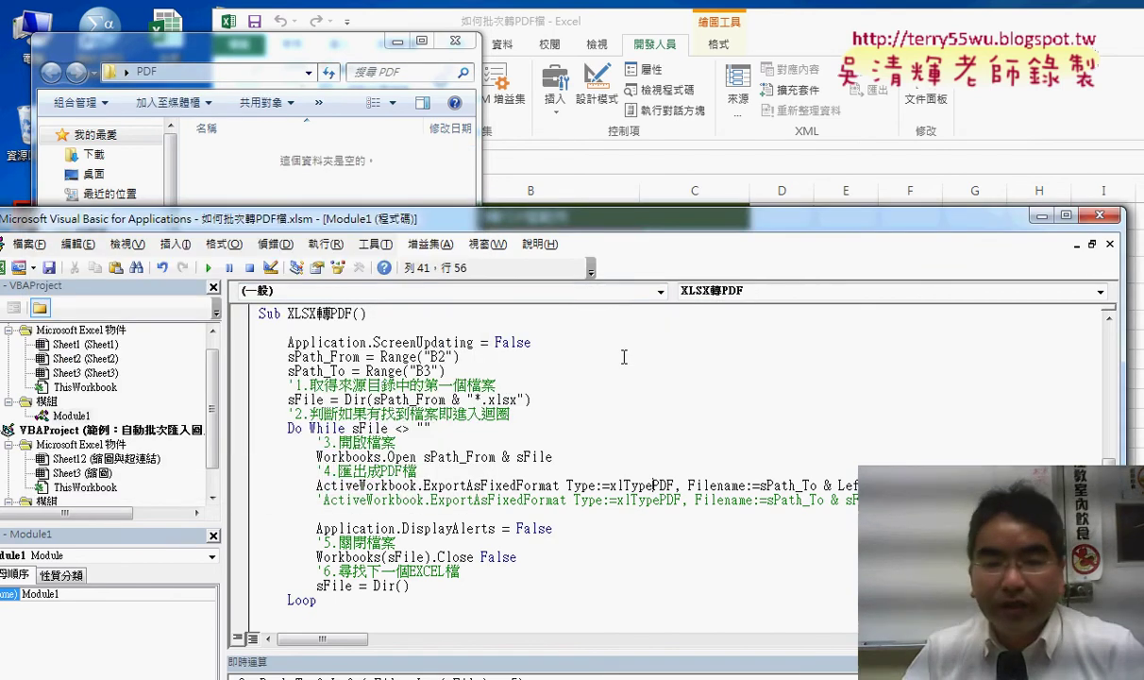
pyautogui.click(208, 267)
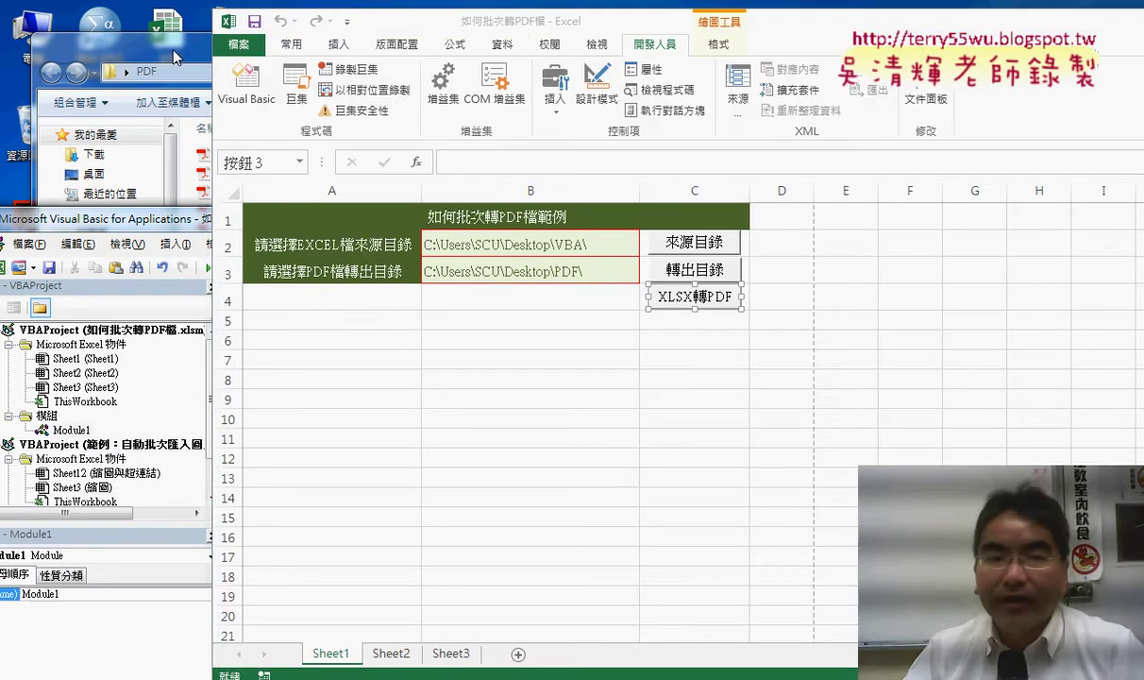
# - Bring the PDF folder forward to check the 13 plainly named PDFs like 乙班 and 丁班
pyautogui.click(173, 54)
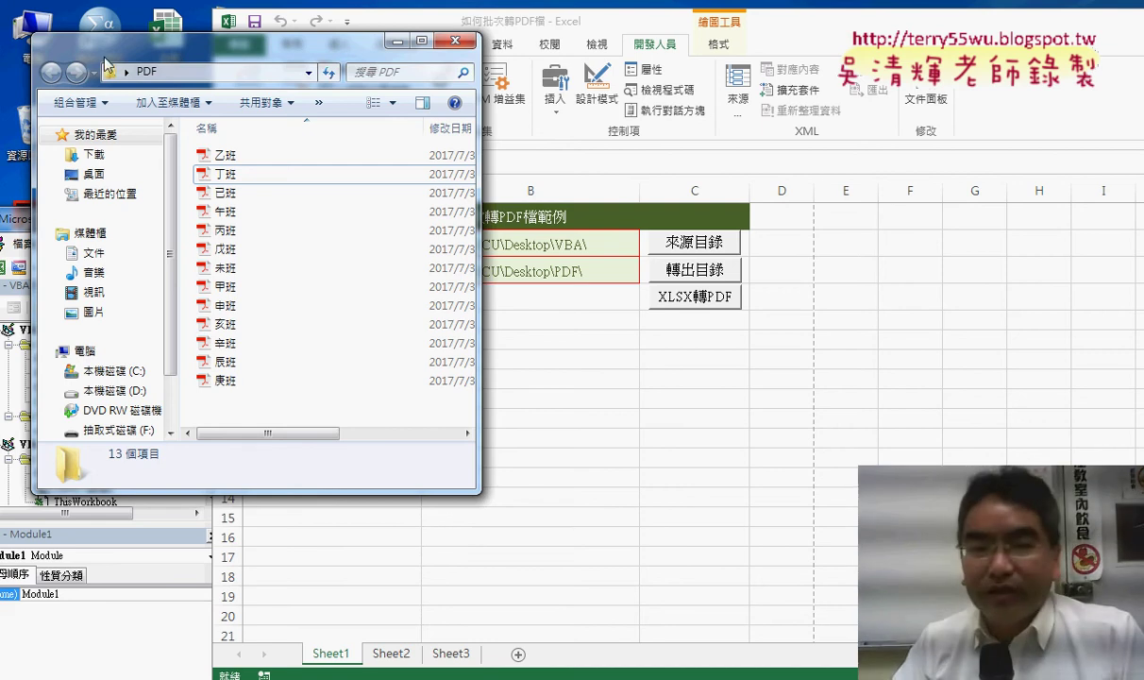
# - Select the 13 PDFs, minimize Explorer, pass through the VBA editor, and switch to Chrome's Google Drive
pyautogui.moveTo(241, 402); pyautogui.dragTo(245, 162)
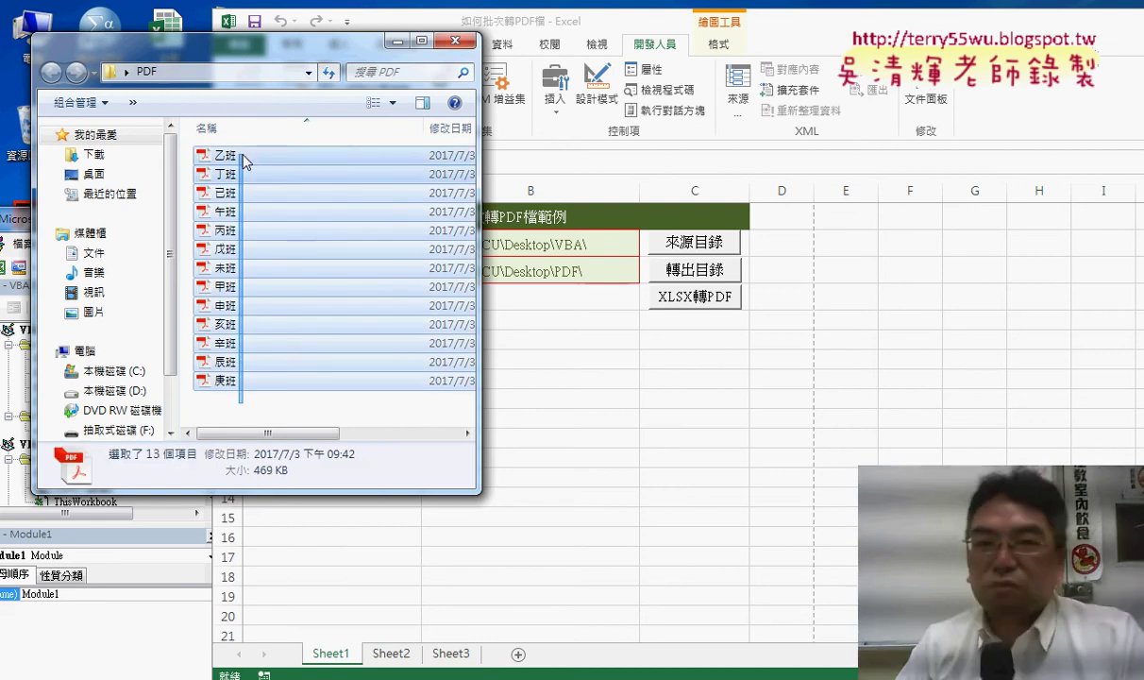
pyautogui.click(396, 42)
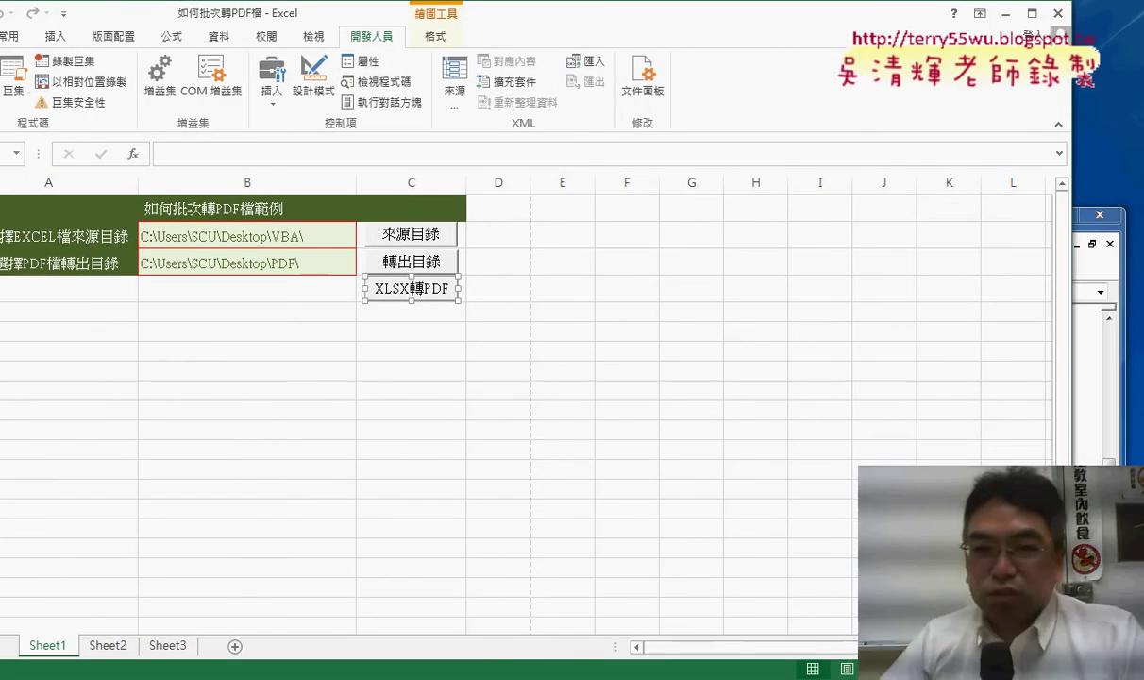
pyautogui.hotkey('alt', 'F11')
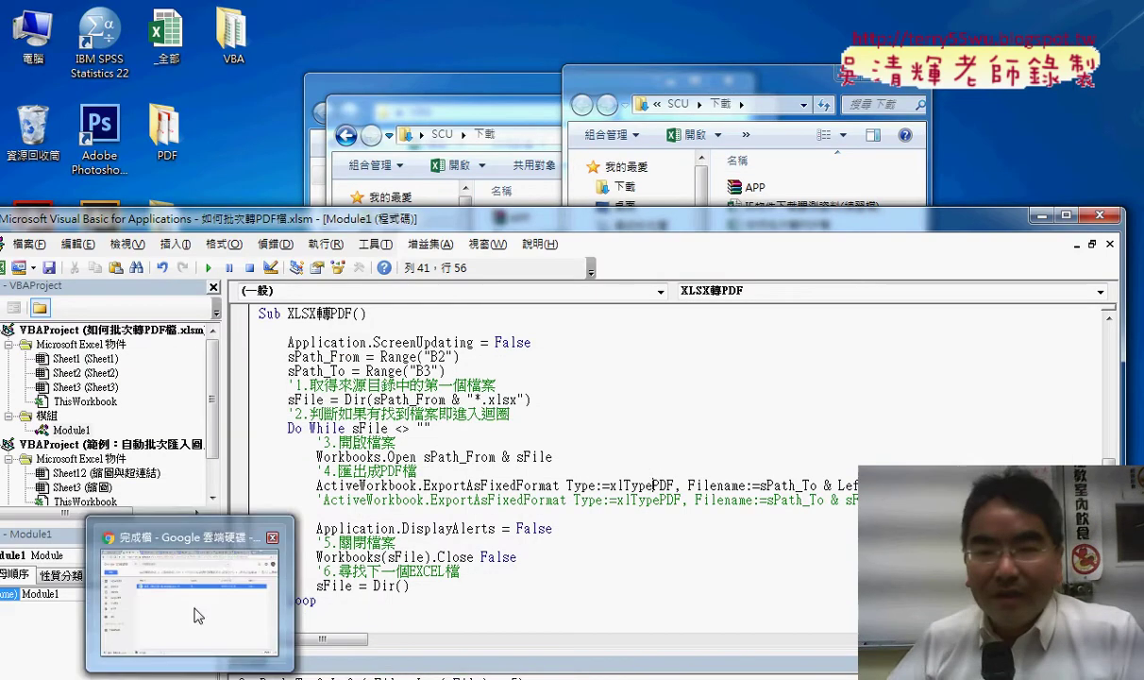
pyautogui.click(195, 613)
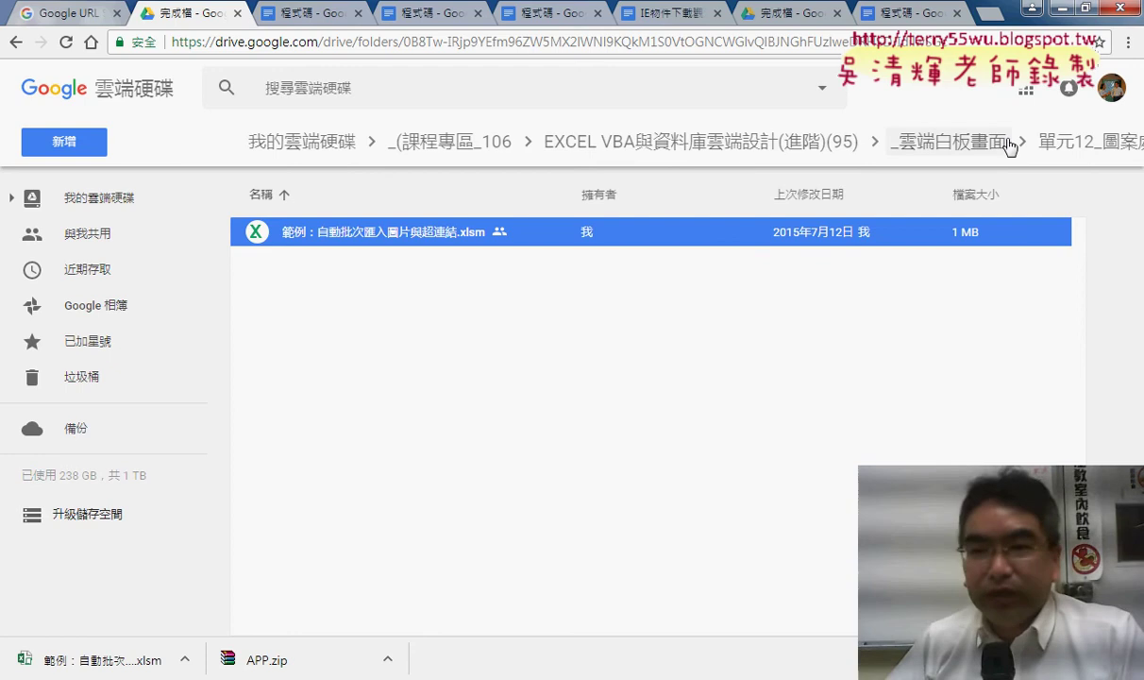
# - Go from _雲端白板畫面 into 單元12_圖案處理, select the 範例 folder, and bring the example workbook forward
pyautogui.click(937, 144)
pyautogui.doubleClick(373, 575)
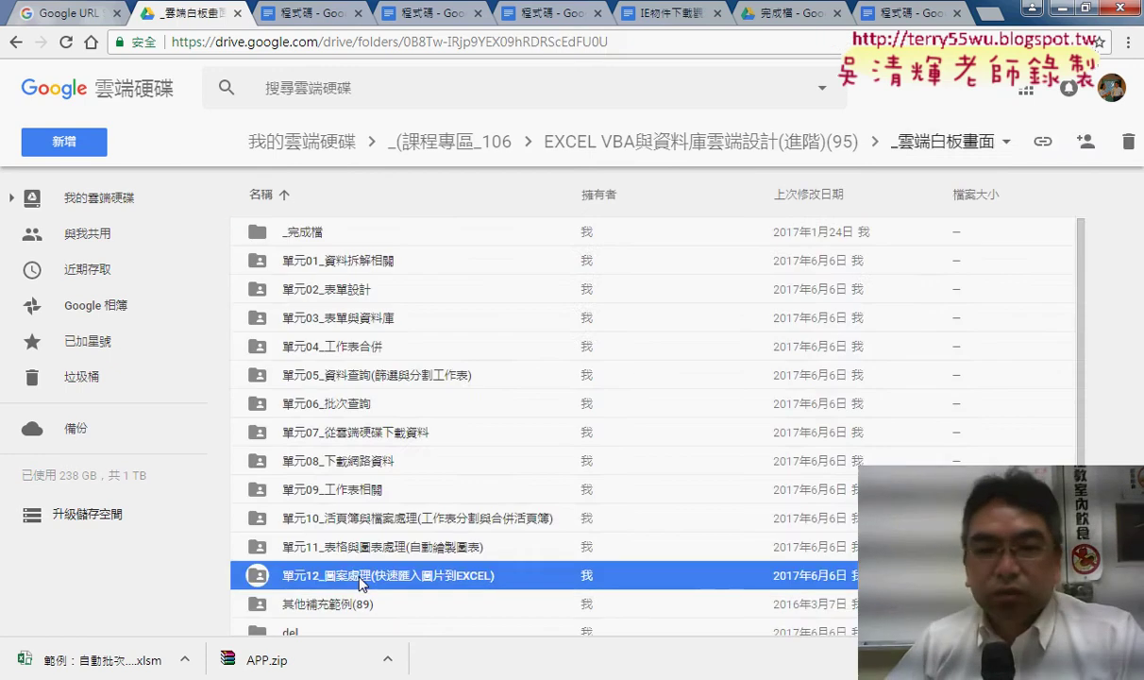
pyautogui.click(367, 236)
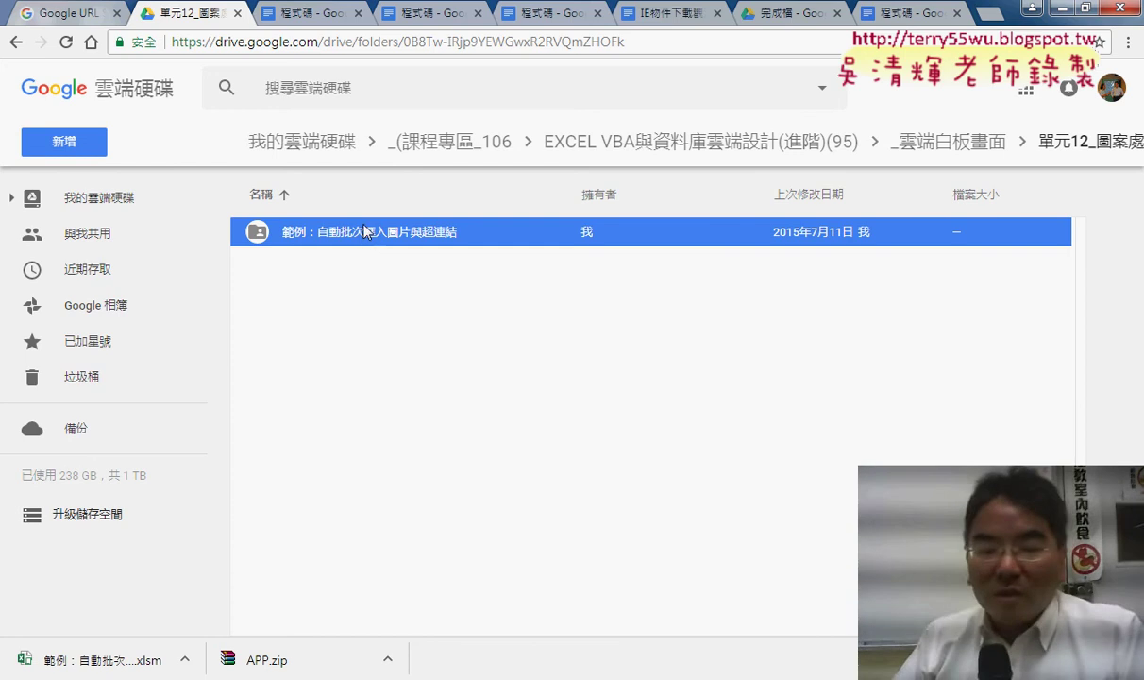
pyautogui.moveTo(368, 675)
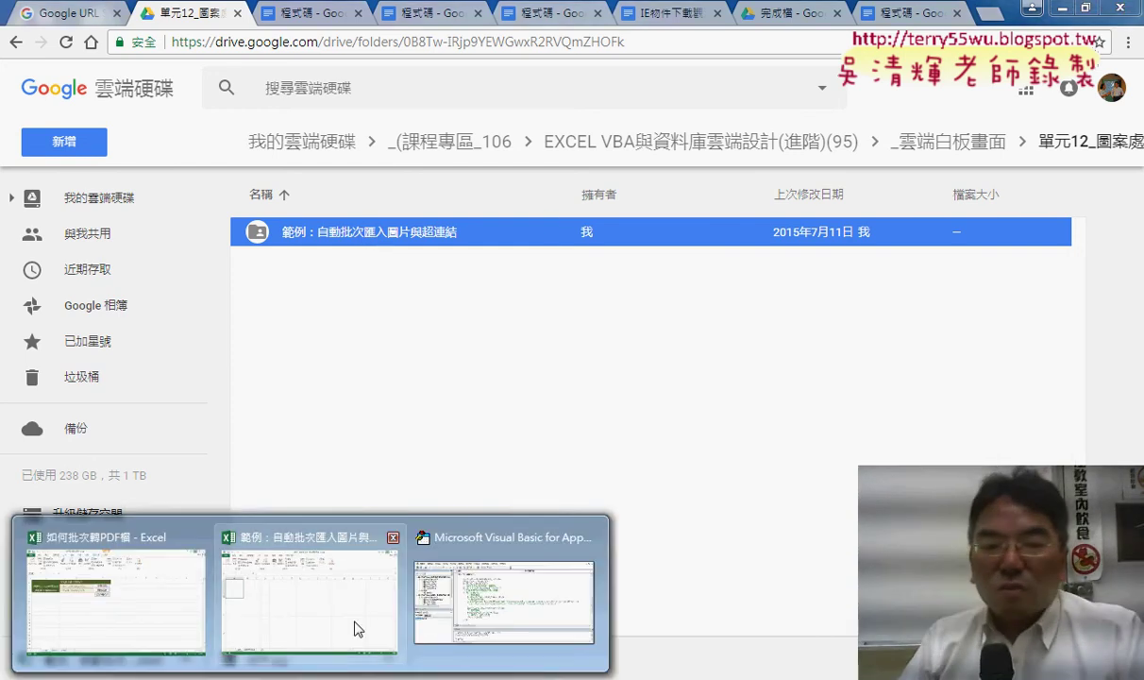
pyautogui.click(324, 591)
# - Run the 繪圖 macro from the Macros list in the 範例 workbook
pyautogui.click(521, 505)
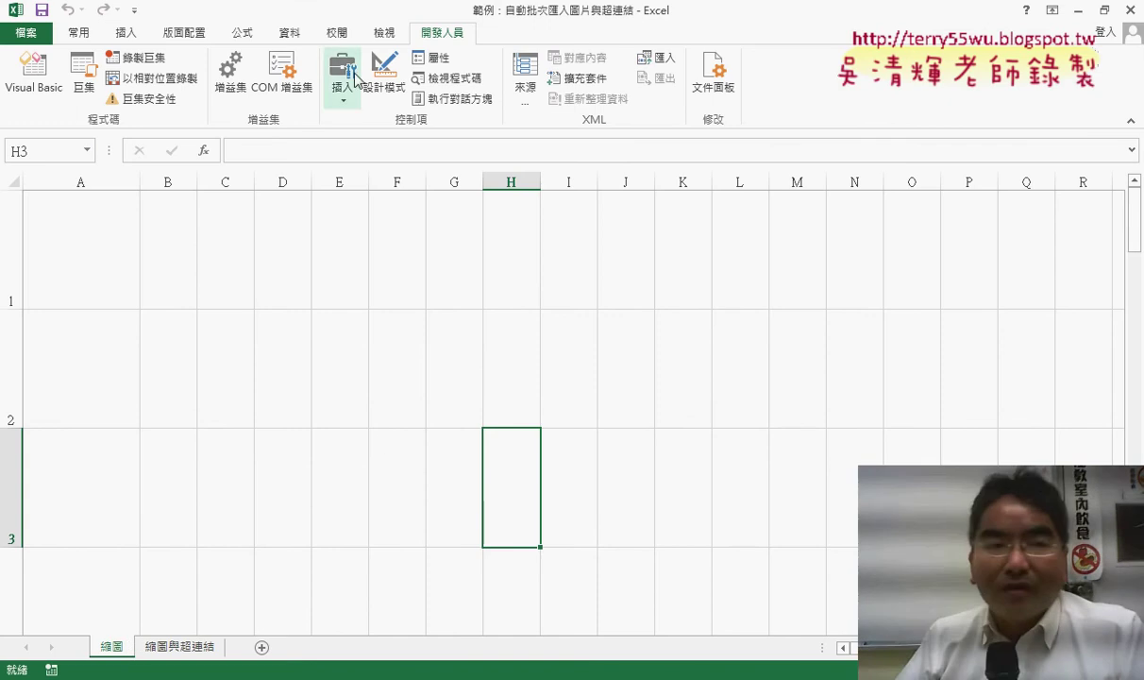
pyautogui.click(91, 88)
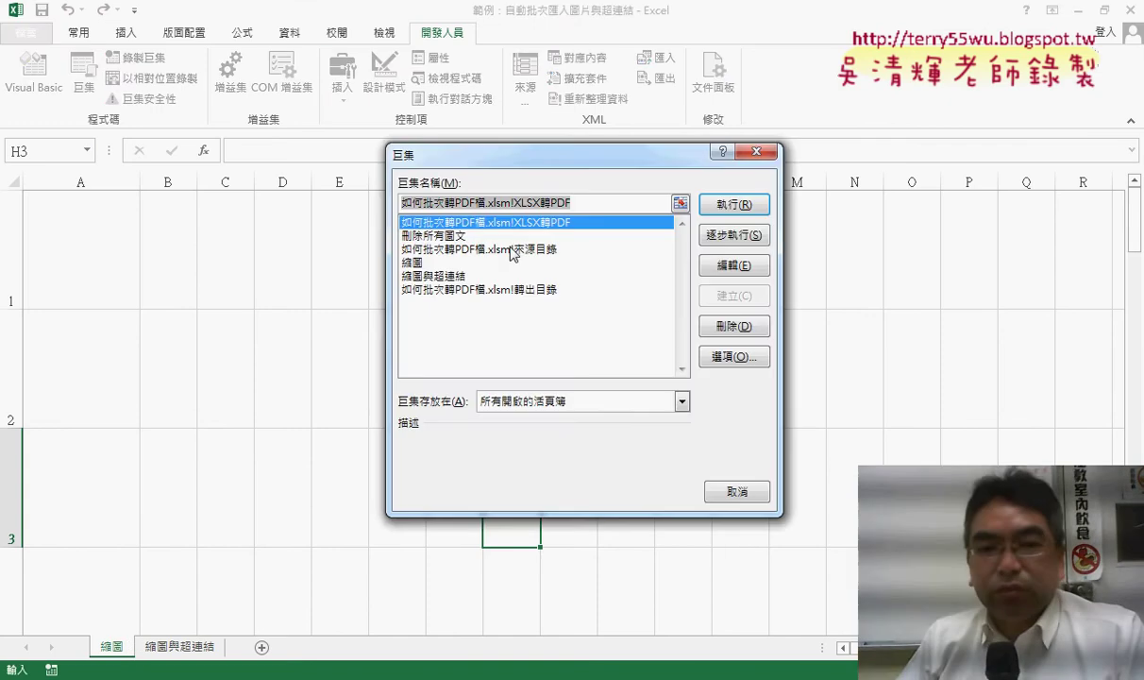
pyautogui.click(420, 261)
pyautogui.click(739, 207)
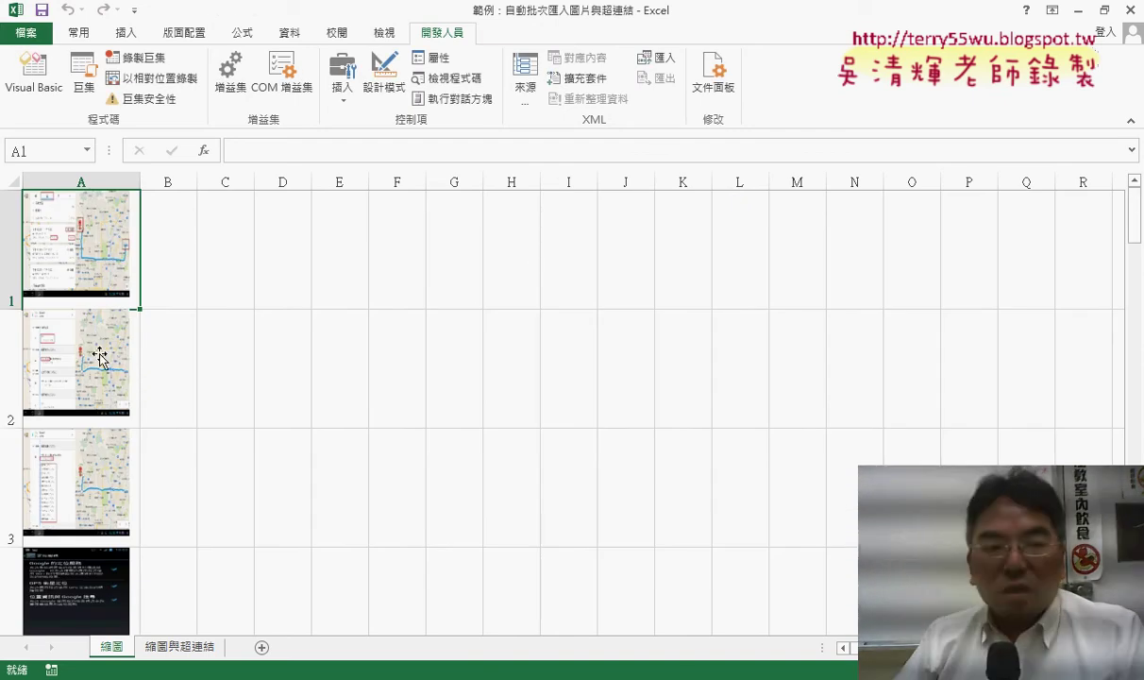
# - Check the first three inserted thumbnails in column A, then minimize Excel
pyautogui.click(82, 272)
pyautogui.click(79, 357)
pyautogui.click(79, 439)
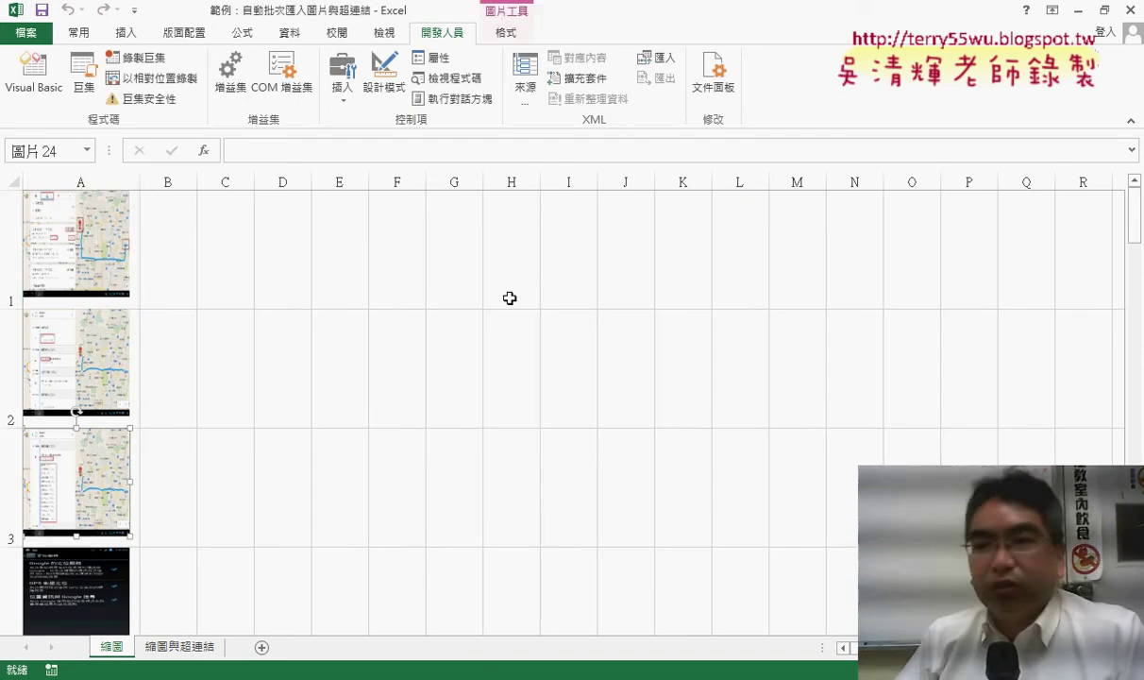
pyautogui.click(1078, 10)
# - Open the desktop APP folder, widen its window, scroll through the 23 screenshots, then return to Chrome
pyautogui.click(1050, 17)
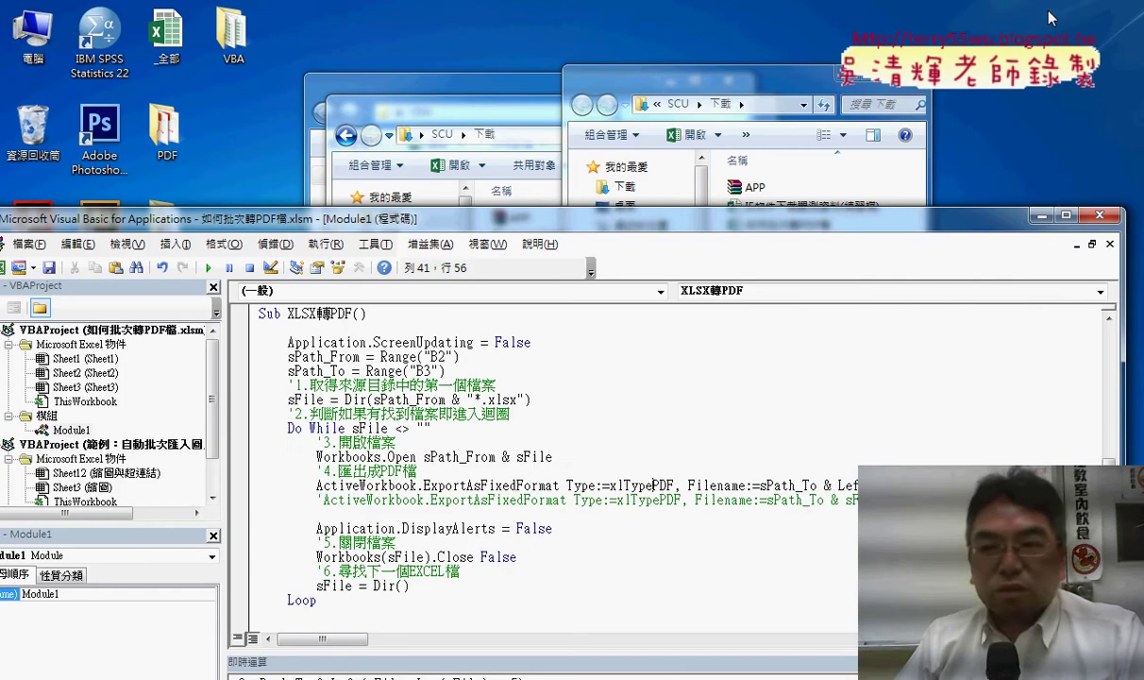
pyautogui.click(1041, 216)
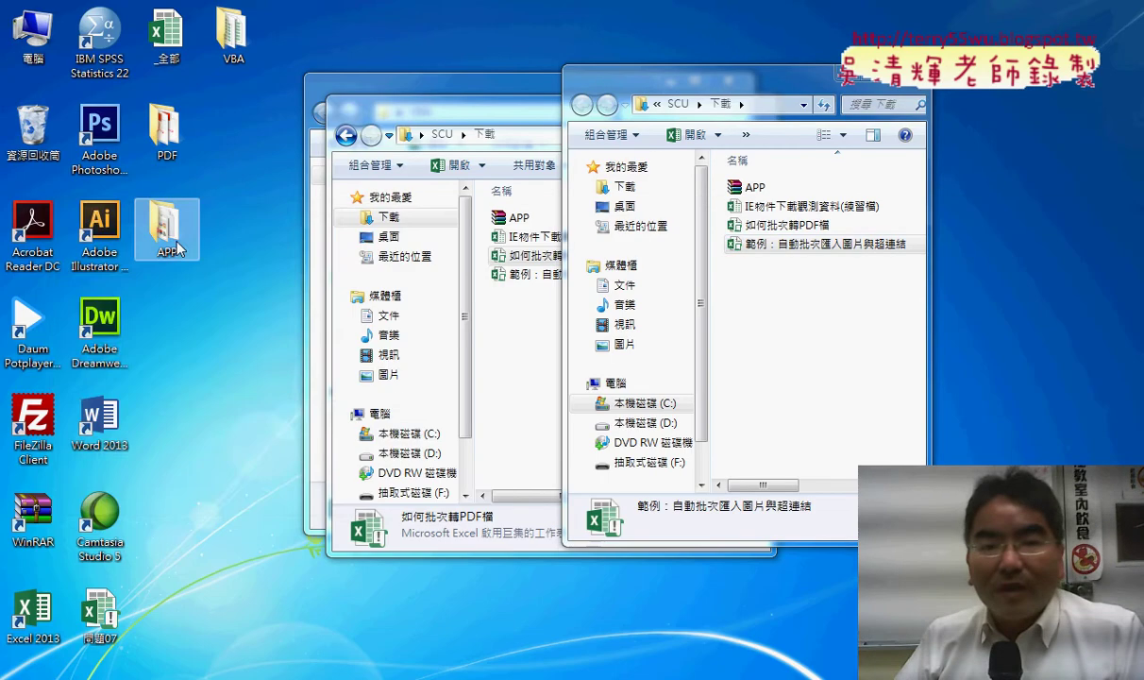
pyautogui.doubleClick(178, 247)
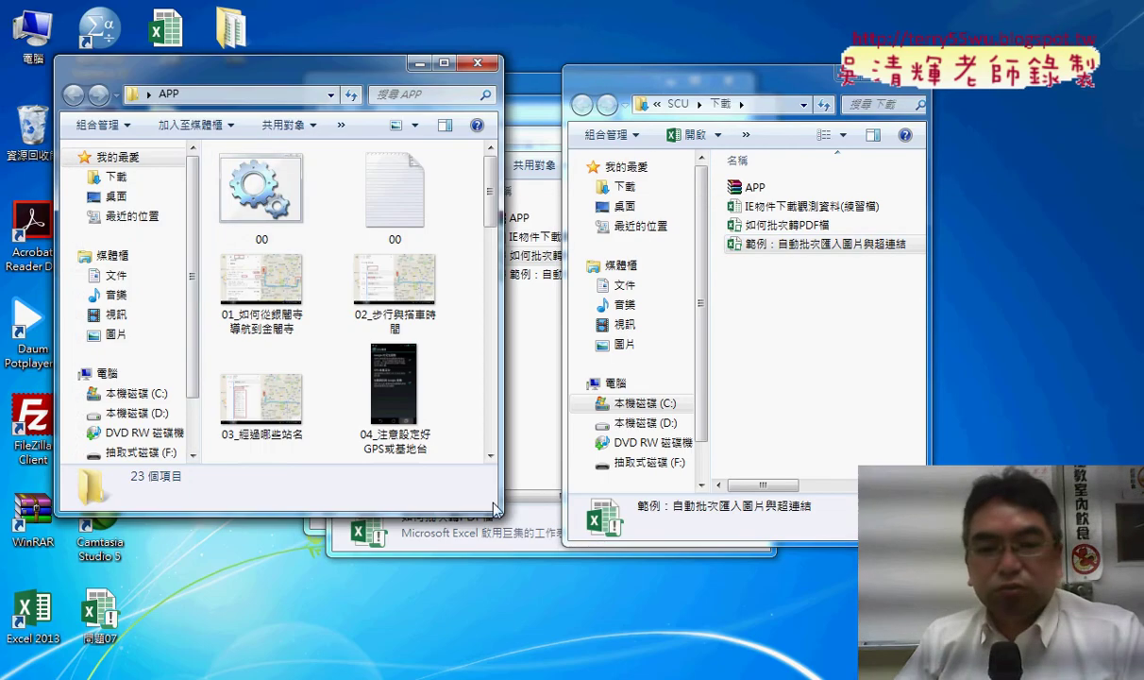
pyautogui.click(481, 528)
pyautogui.click(442, 479)
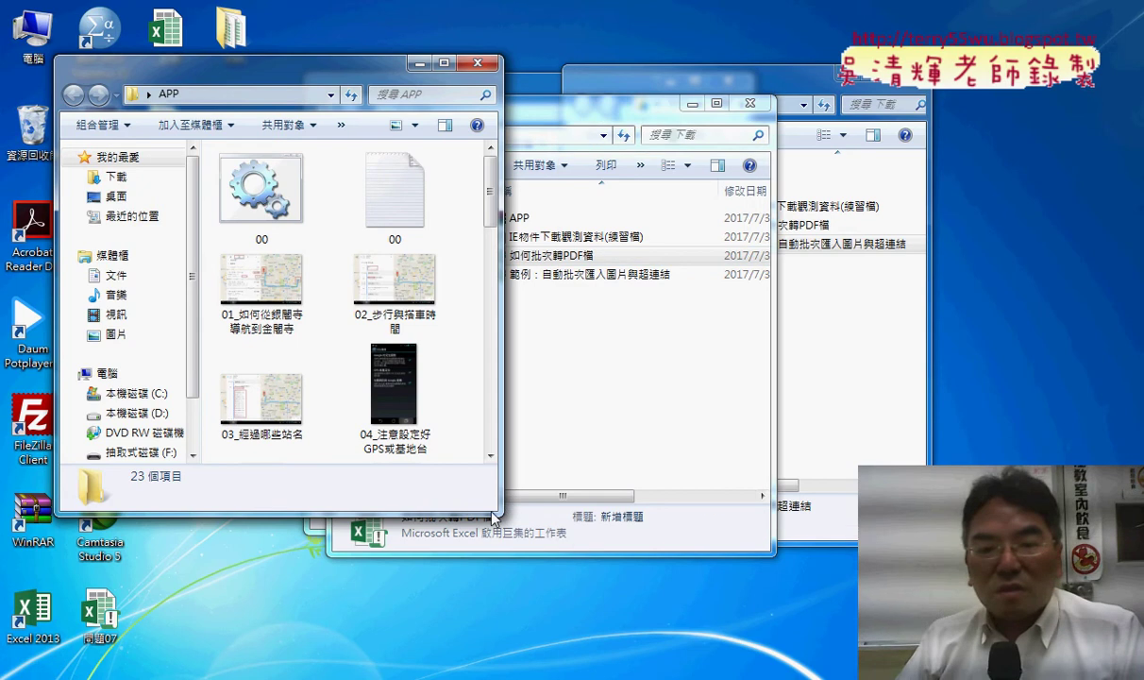
pyautogui.moveTo(493, 517); pyautogui.dragTo(758, 515)
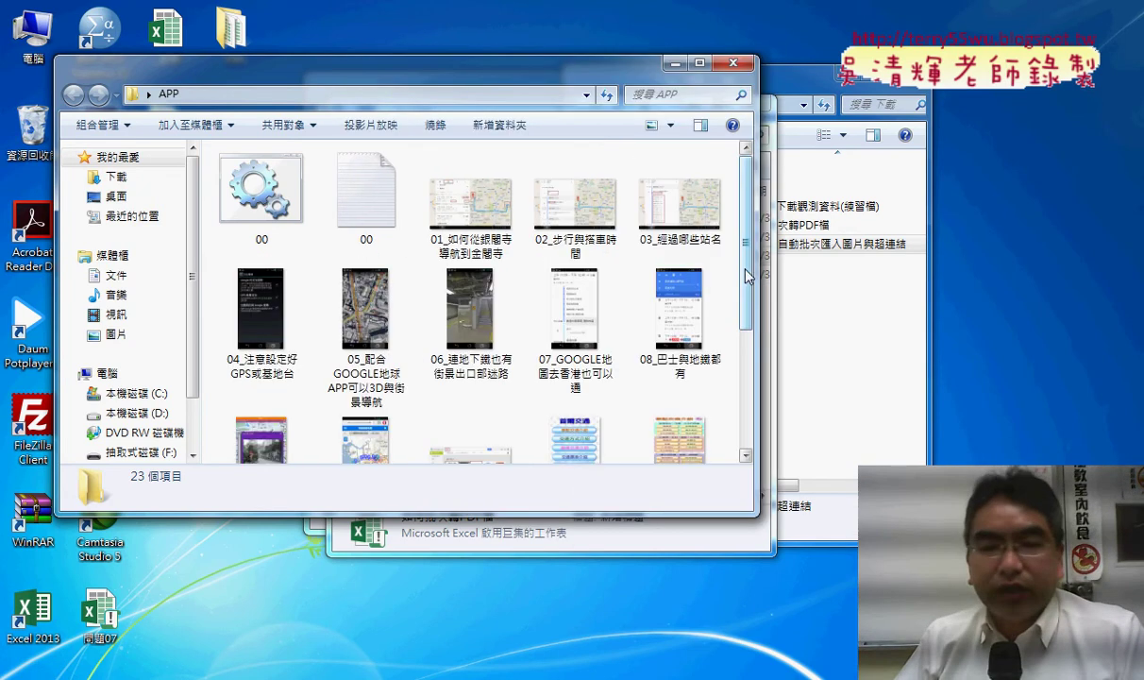
pyautogui.moveTo(746, 275); pyautogui.dragTo(755, 427)
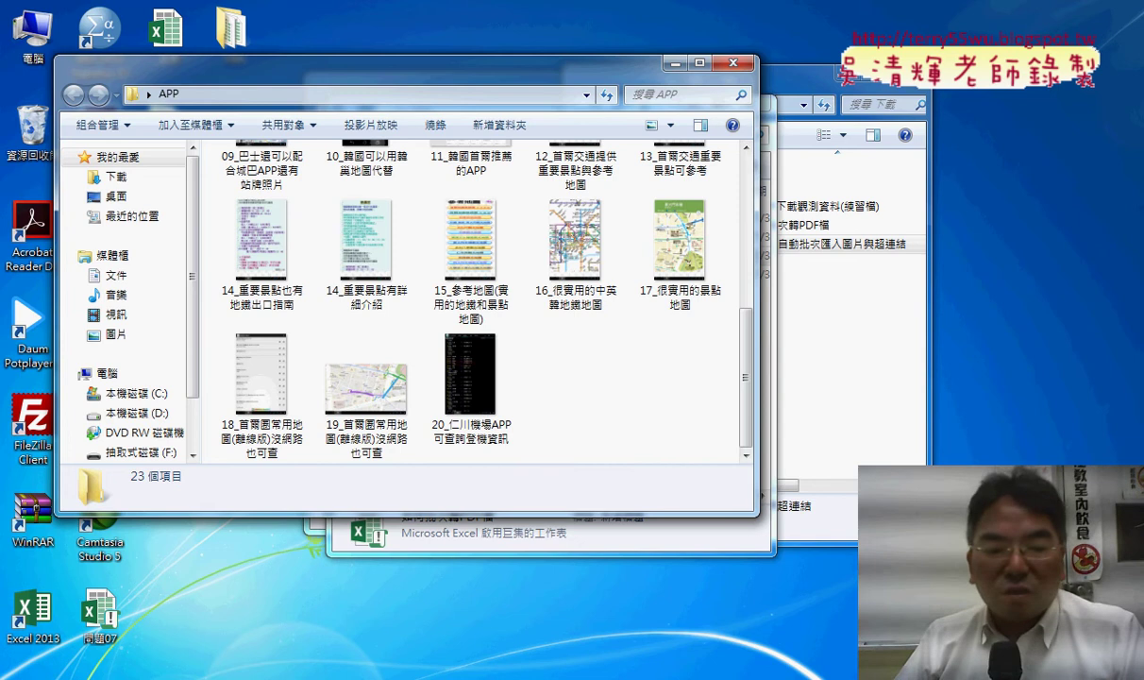
pyautogui.click(205, 631)
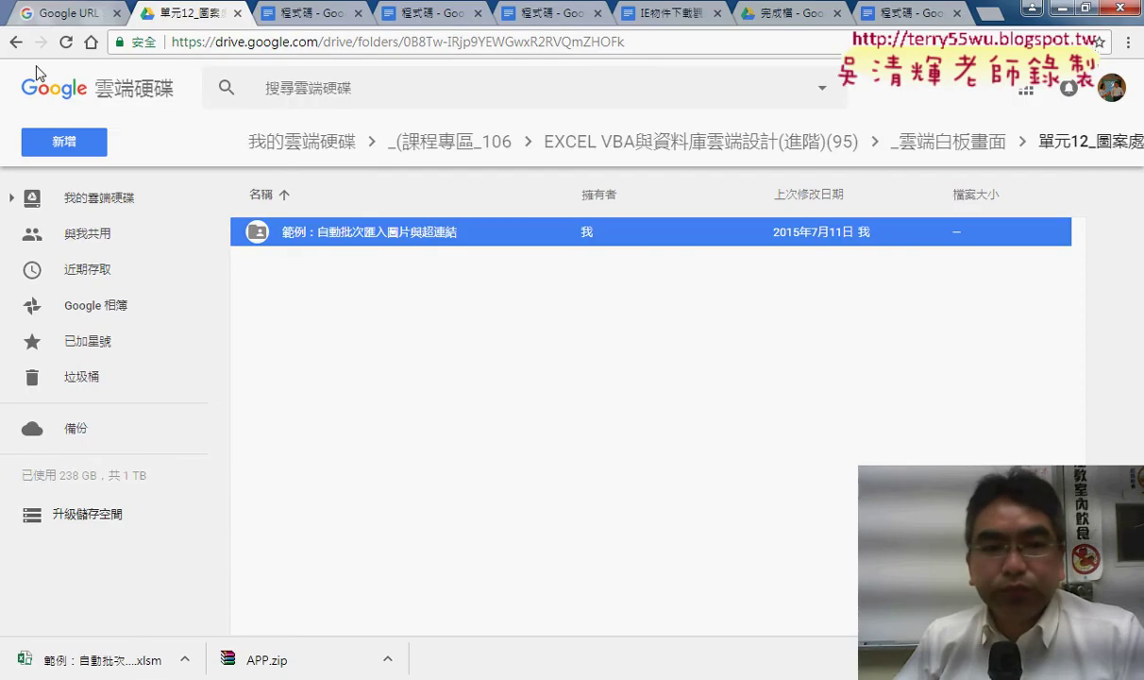
# - Step back and forward to the 範例 folder in Drive, select APP.zip, and minimize Chrome
pyautogui.click(16, 42)
pyautogui.hotkey('alt', 'Right')
pyautogui.click(311, 317)
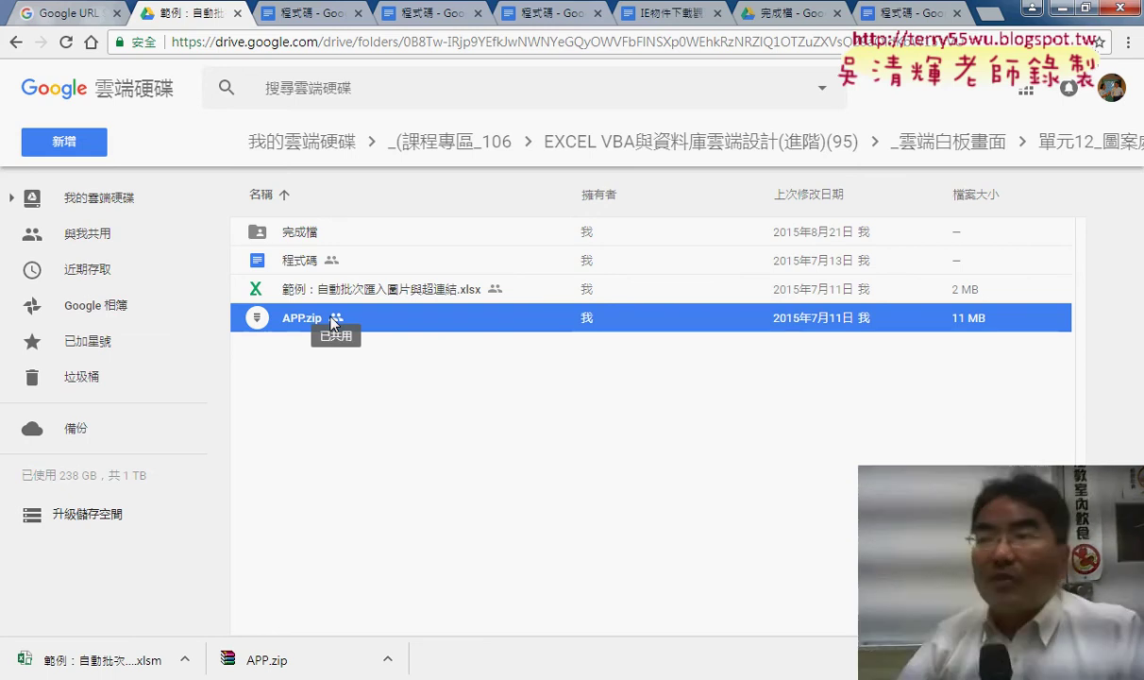
pyautogui.click(1057, 8)
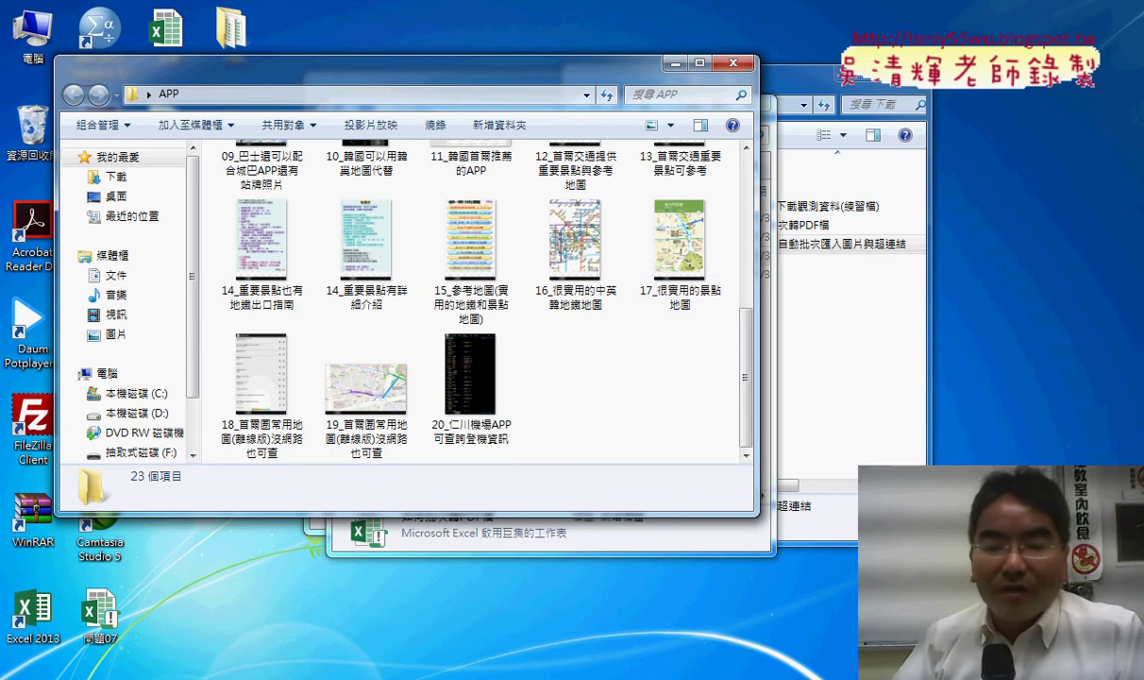
# - Show the example workbook's 繪圖與超連結 sheet and select the B1 thumbnail and A1 link
pyautogui.moveTo(312, 672)
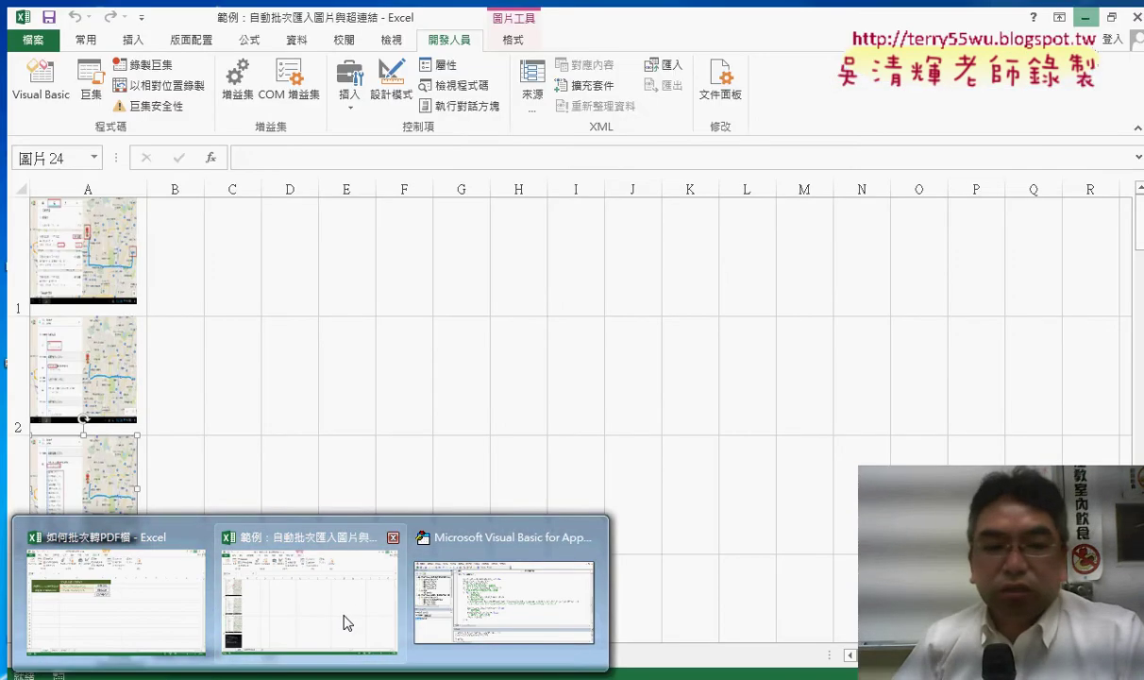
pyautogui.click(346, 623)
pyautogui.click(189, 648)
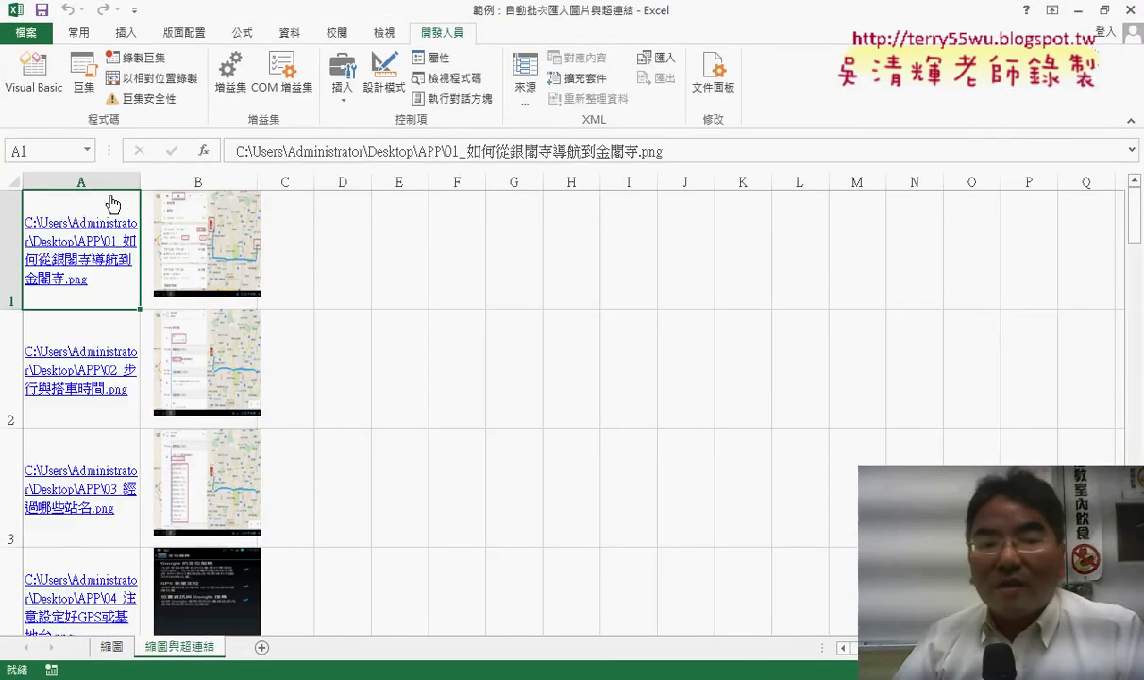
pyautogui.click(163, 242)
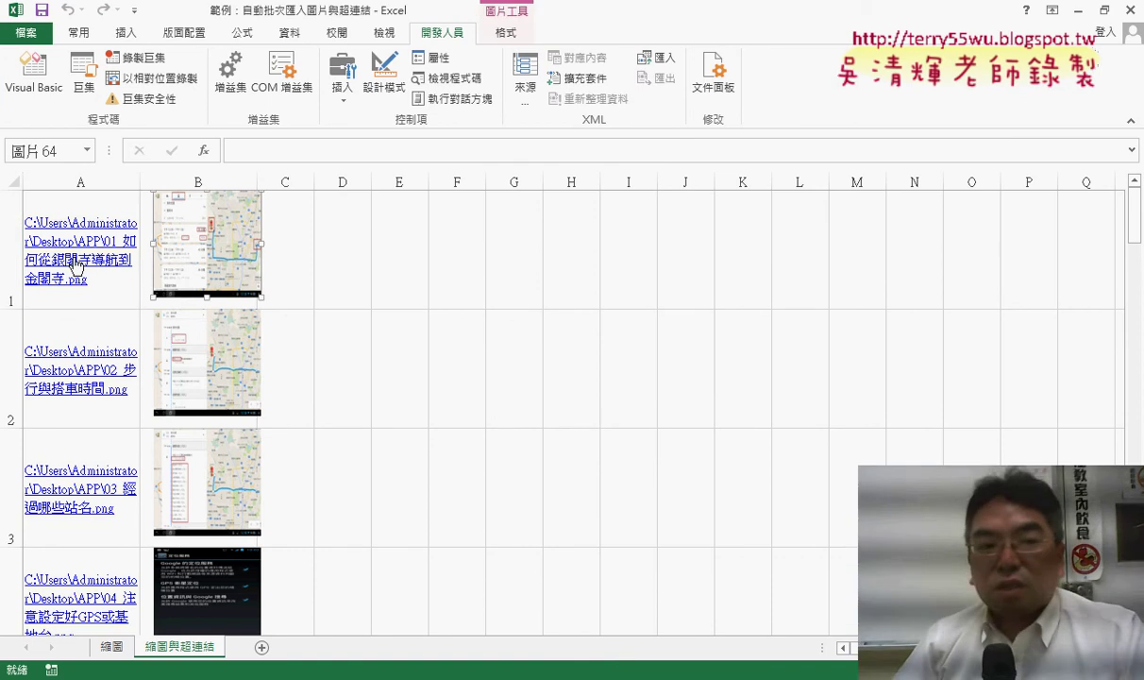
pyautogui.click(75, 267)
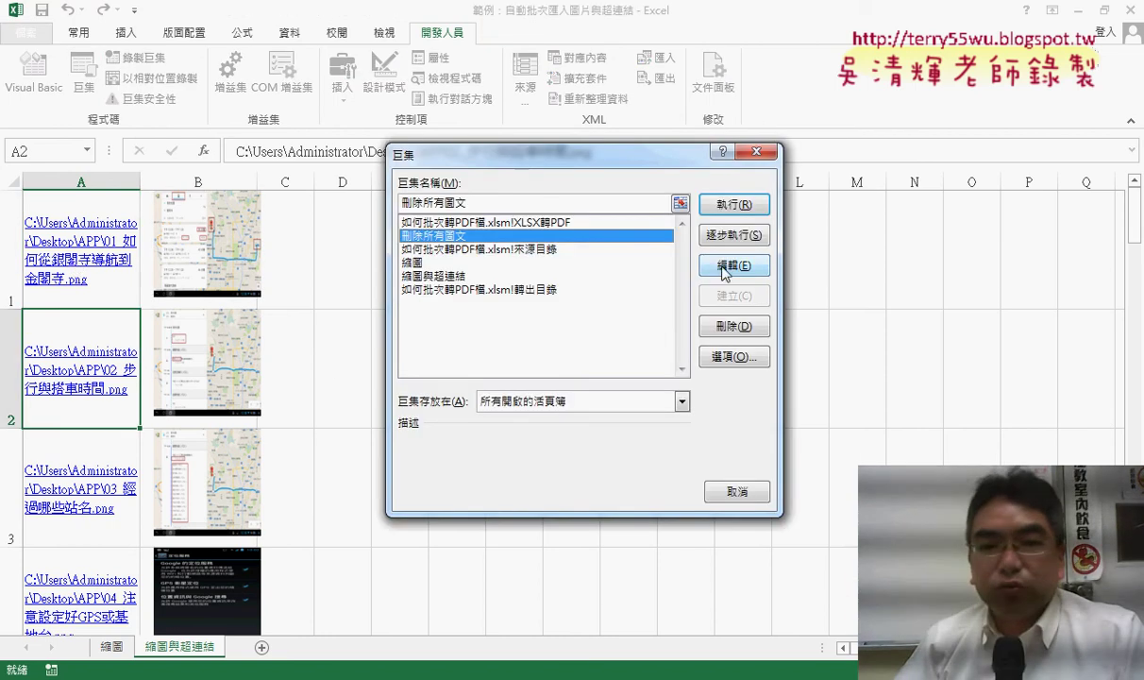
# - Run 刪除所有圖文, then preview the A1-linked screenshot in Photo Viewer and close it
pyautogui.click(729, 203)
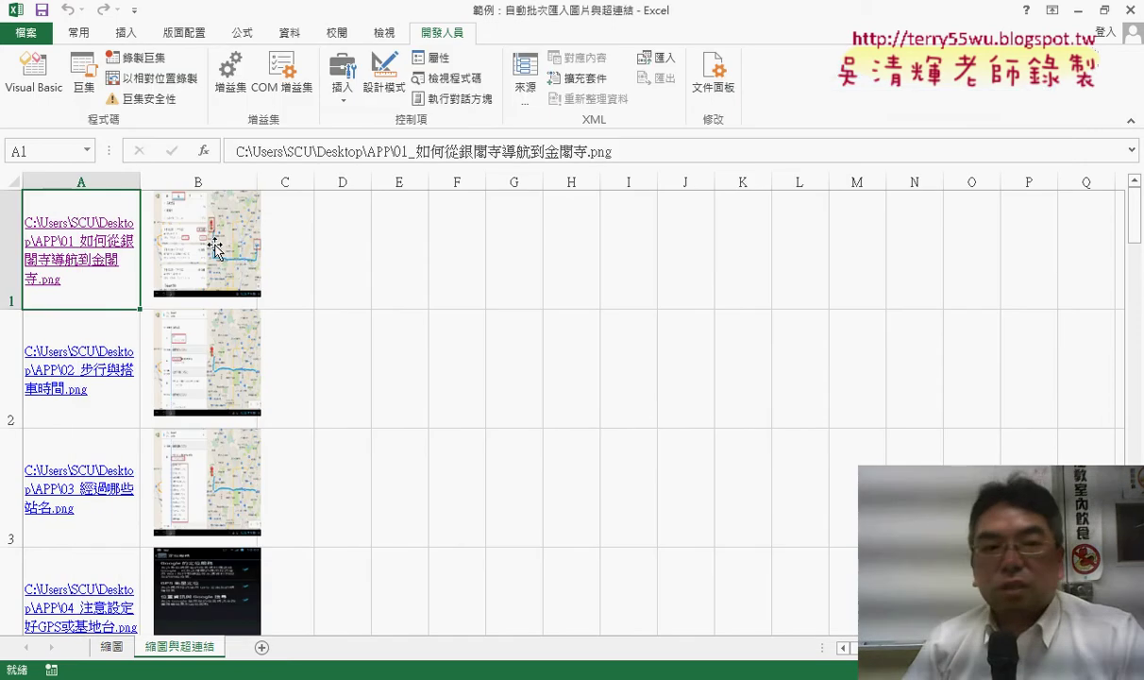
pyautogui.click(115, 255)
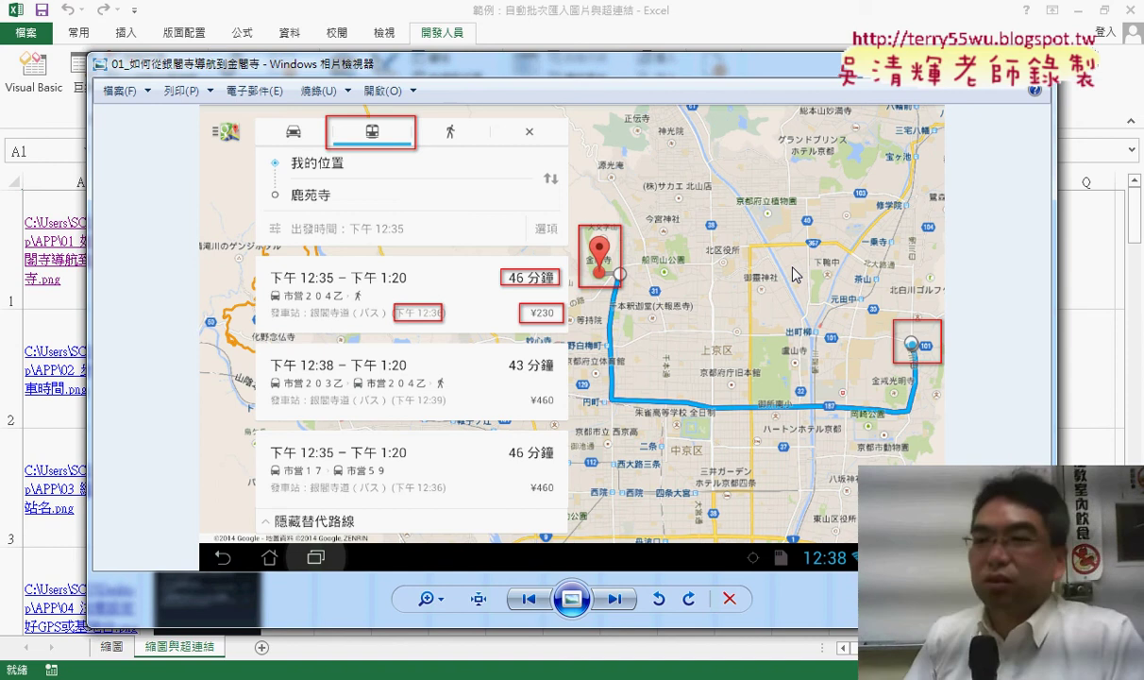
pyautogui.hotkey('alt', 'F4')
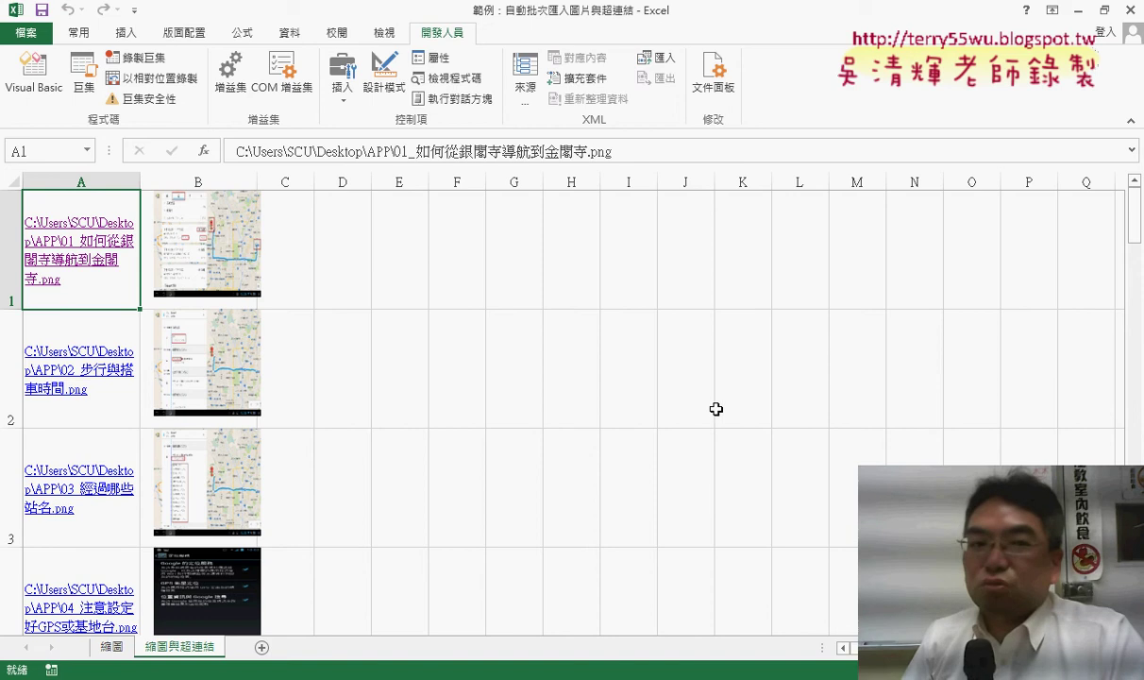
pyautogui.click(85, 83)
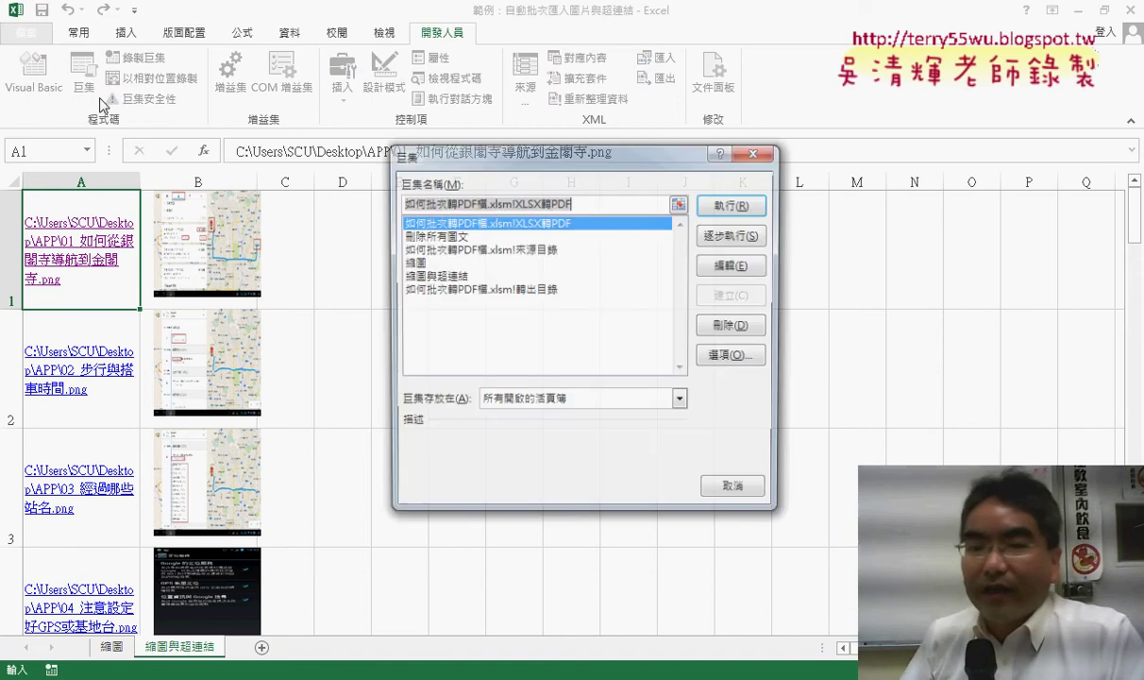
pyautogui.click(423, 260)
pyautogui.click(734, 266)
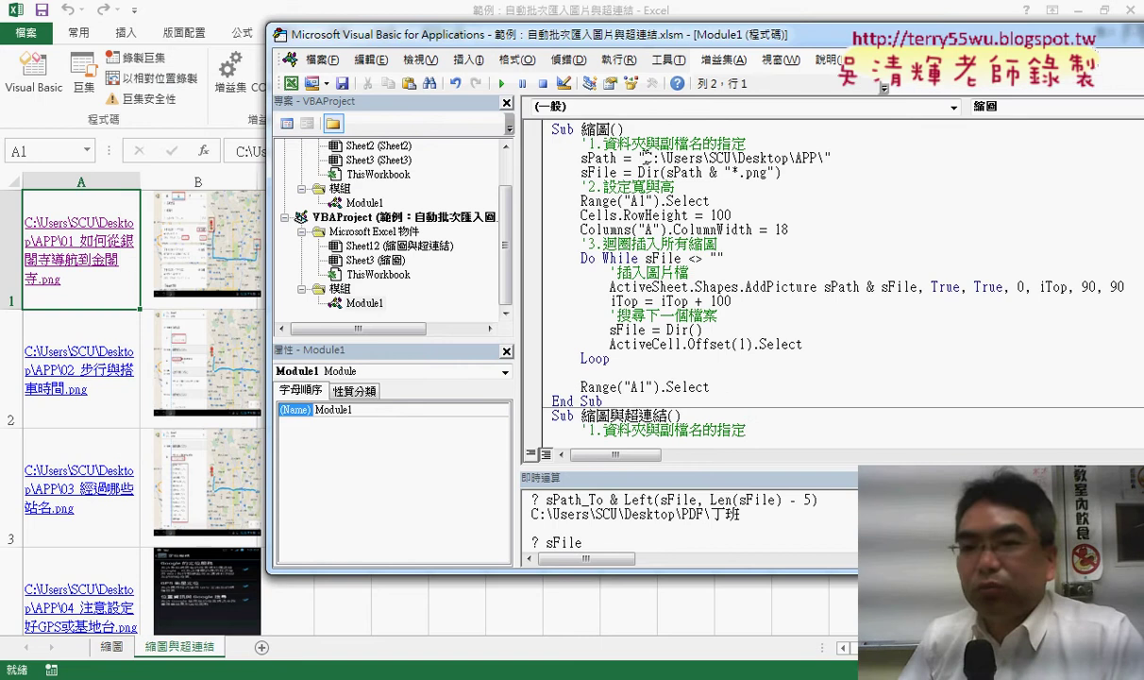
pyautogui.moveTo(645, 158); pyautogui.dragTo(828, 157)
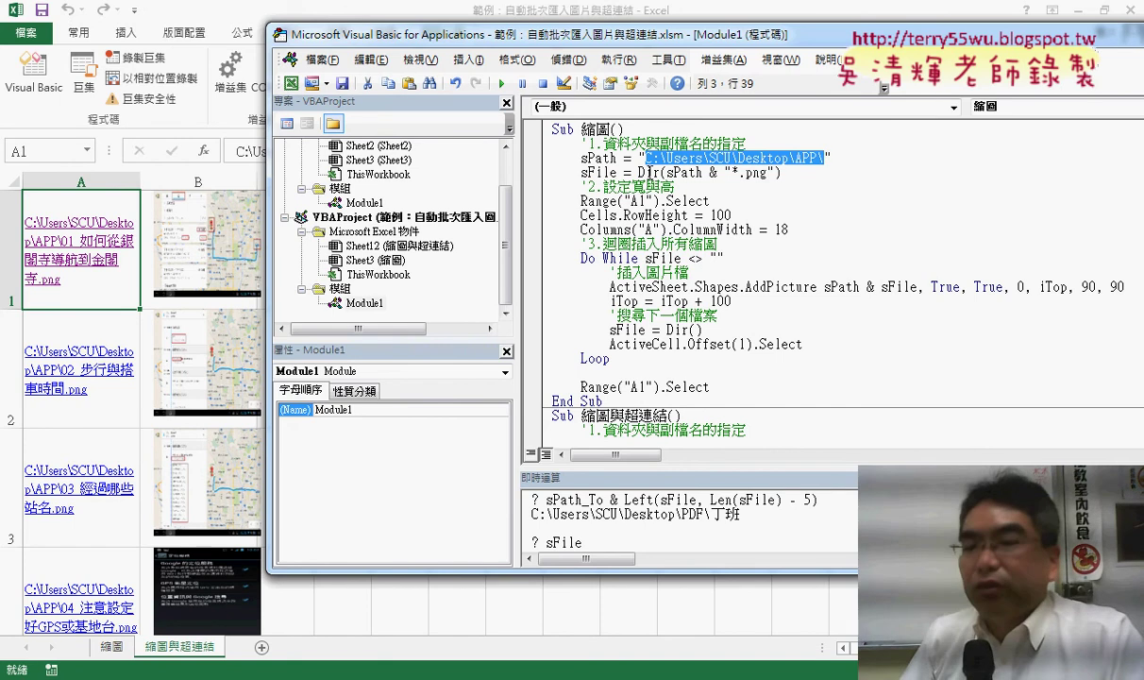
pyautogui.doubleClick(649, 173)
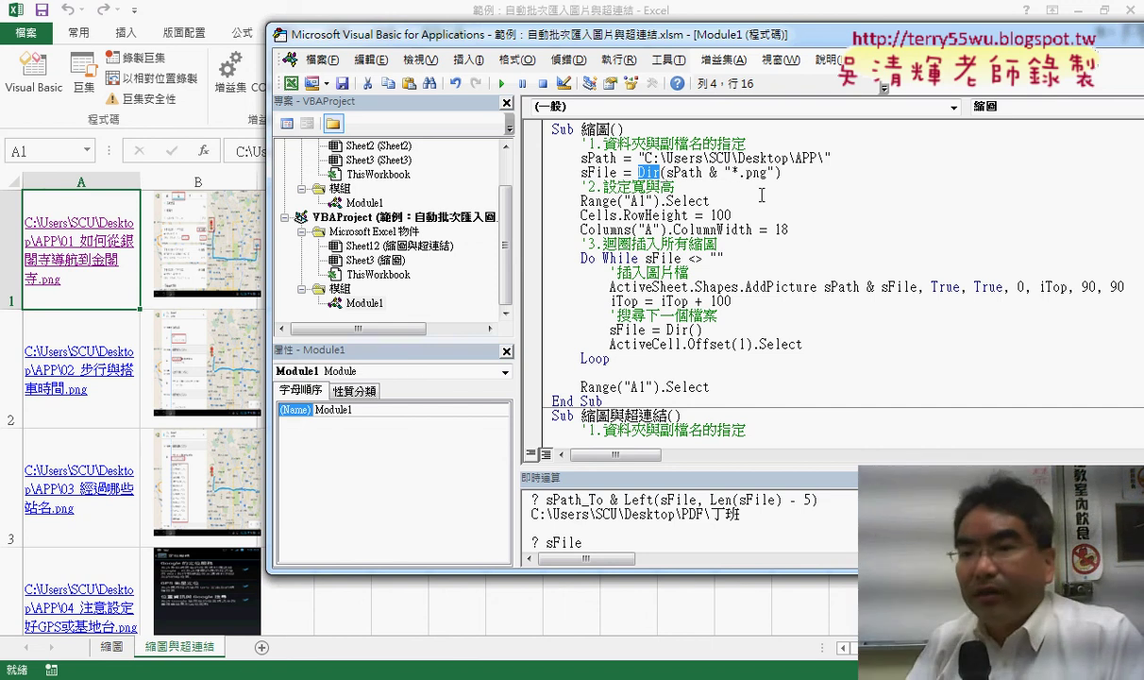
# - Highlight the *.png pattern, Range A1, RowHeight 100 and column-width 18 code, then return to Excel
pyautogui.moveTo(732, 172); pyautogui.dragTo(769, 171)
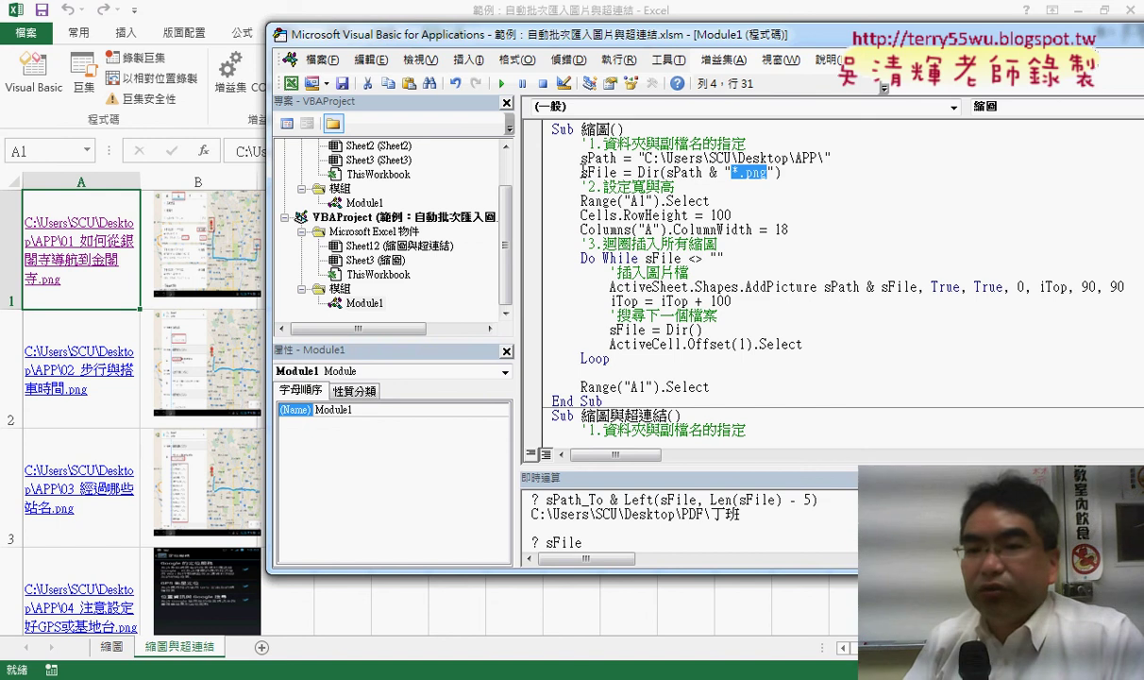
pyautogui.moveTo(720, 201); pyautogui.dragTo(580, 201)
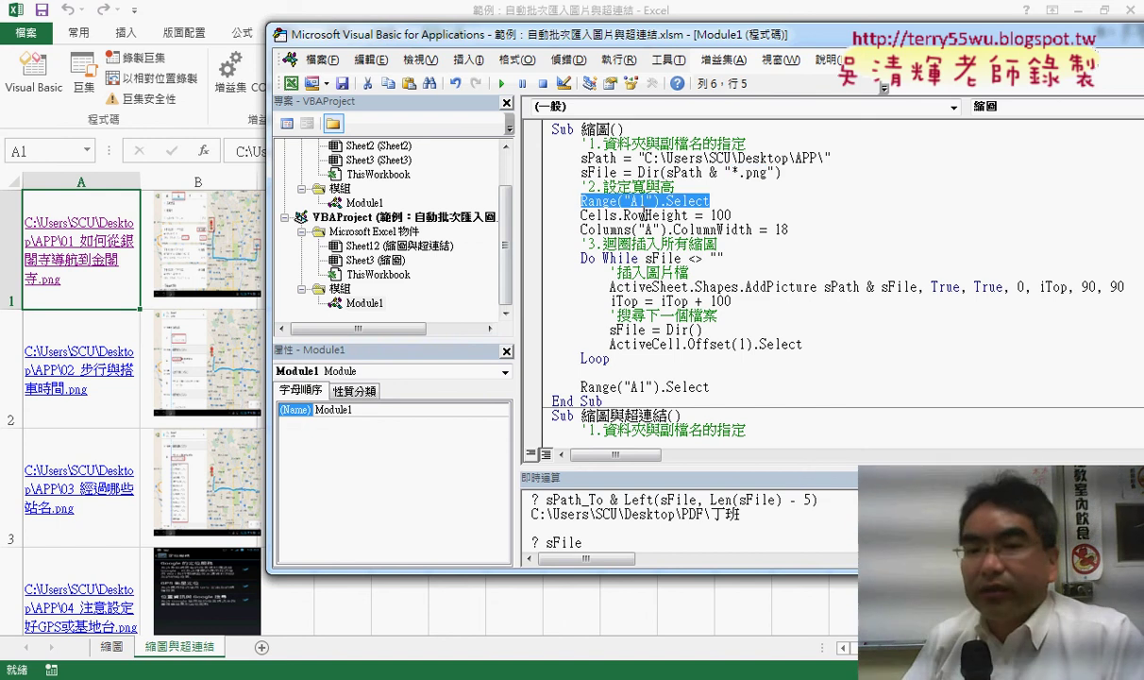
pyautogui.moveTo(624, 215)
pyautogui.mouseDown()
pyautogui.moveTo(689, 215)
pyautogui.moveTo(580, 215)
pyautogui.mouseUp()
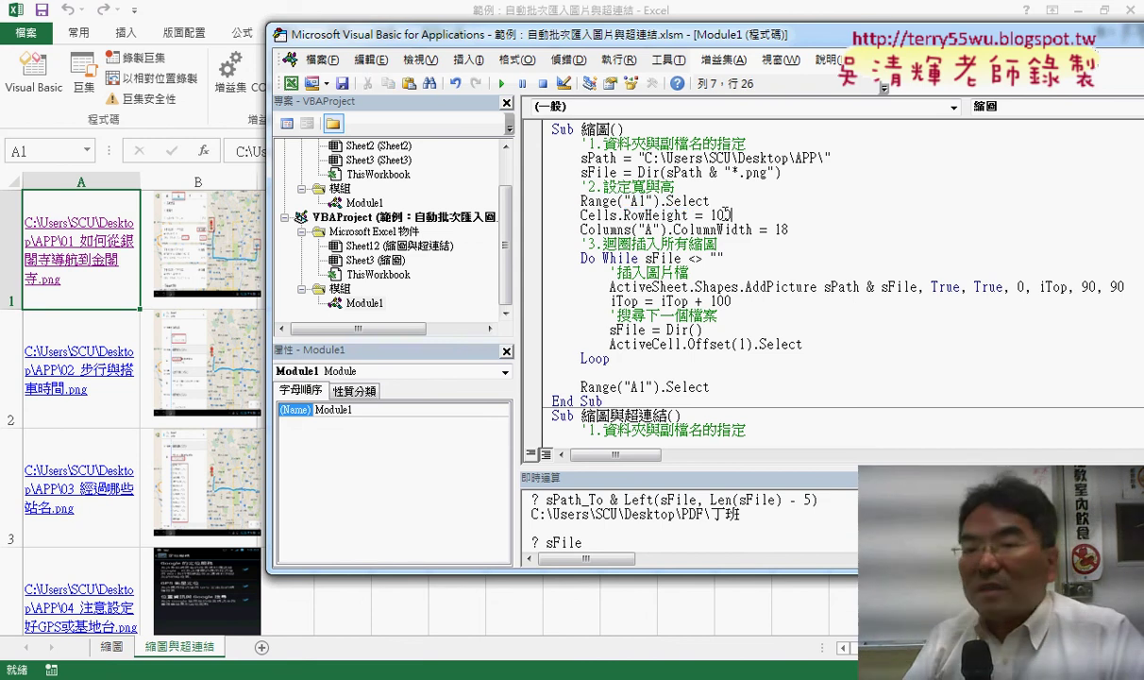
pyautogui.click(581, 216)
pyautogui.moveTo(581, 215); pyautogui.dragTo(616, 215)
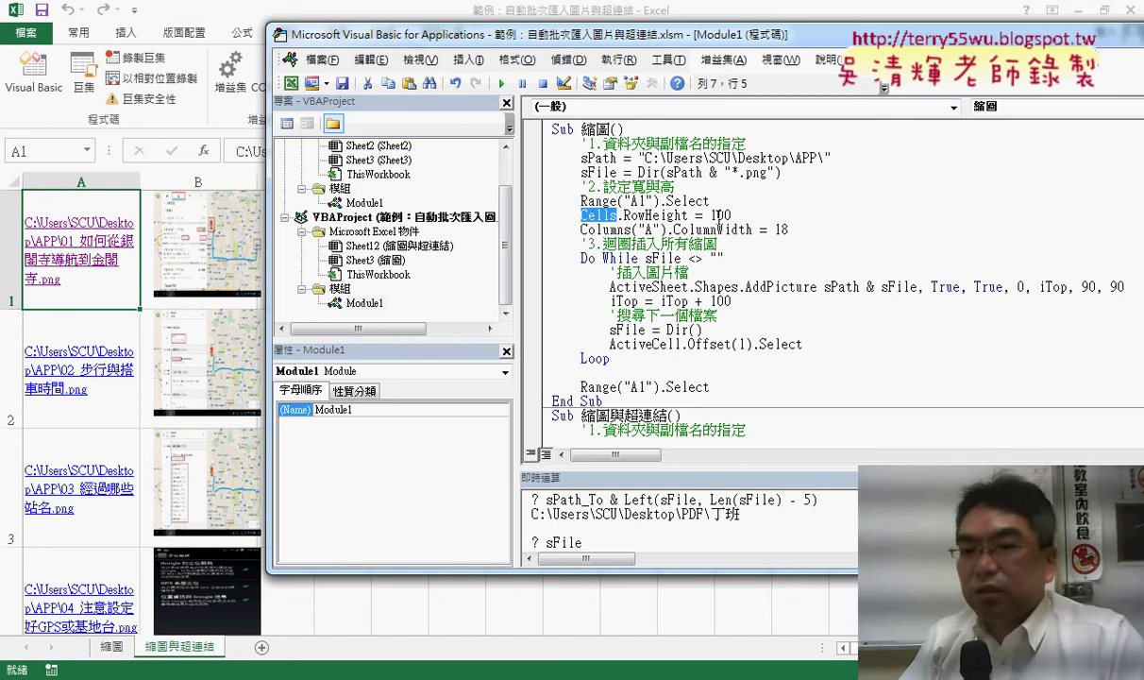
pyautogui.moveTo(732, 216); pyautogui.dragTo(580, 215)
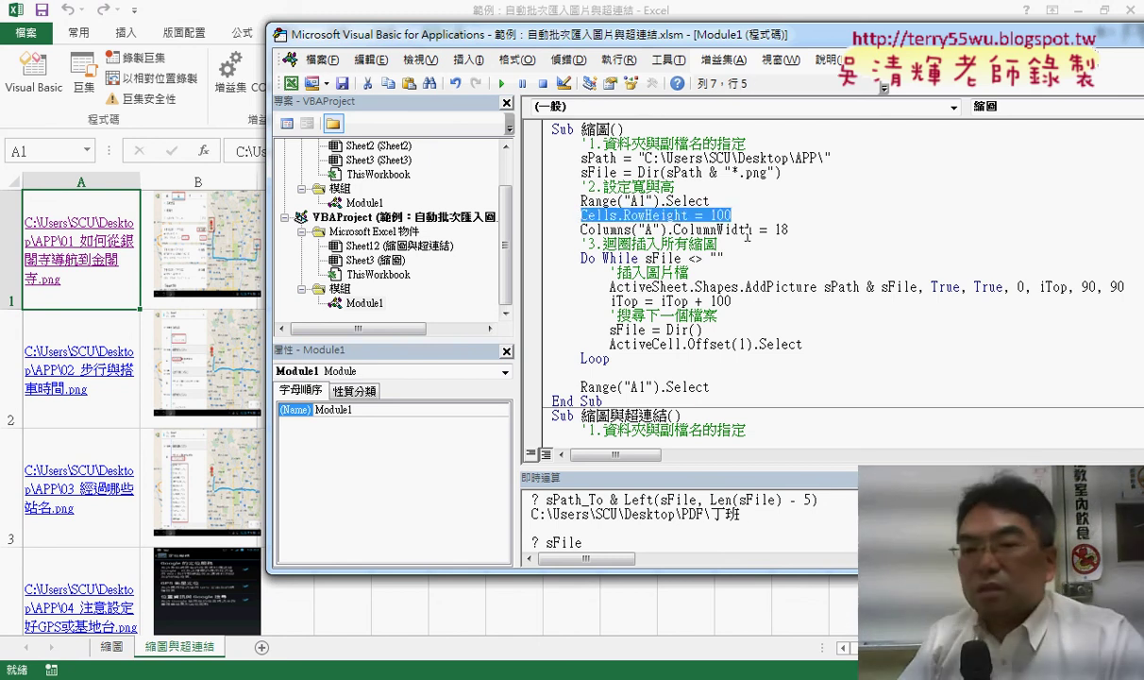
pyautogui.moveTo(802, 230); pyautogui.dragTo(578, 230)
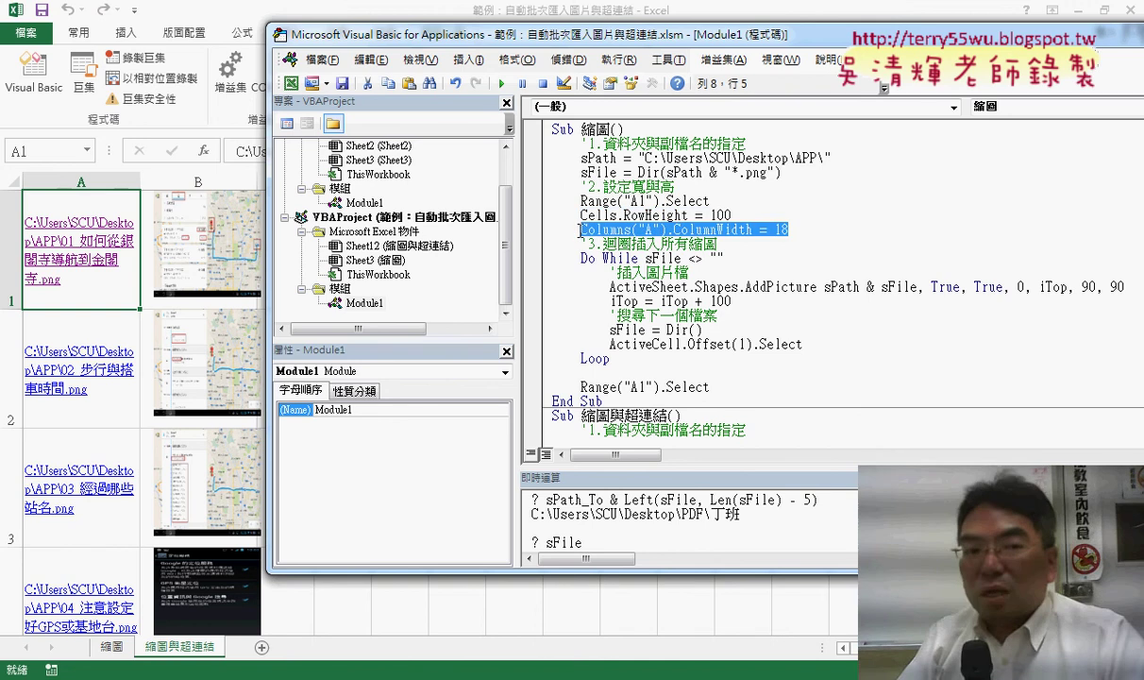
pyautogui.click(208, 22)
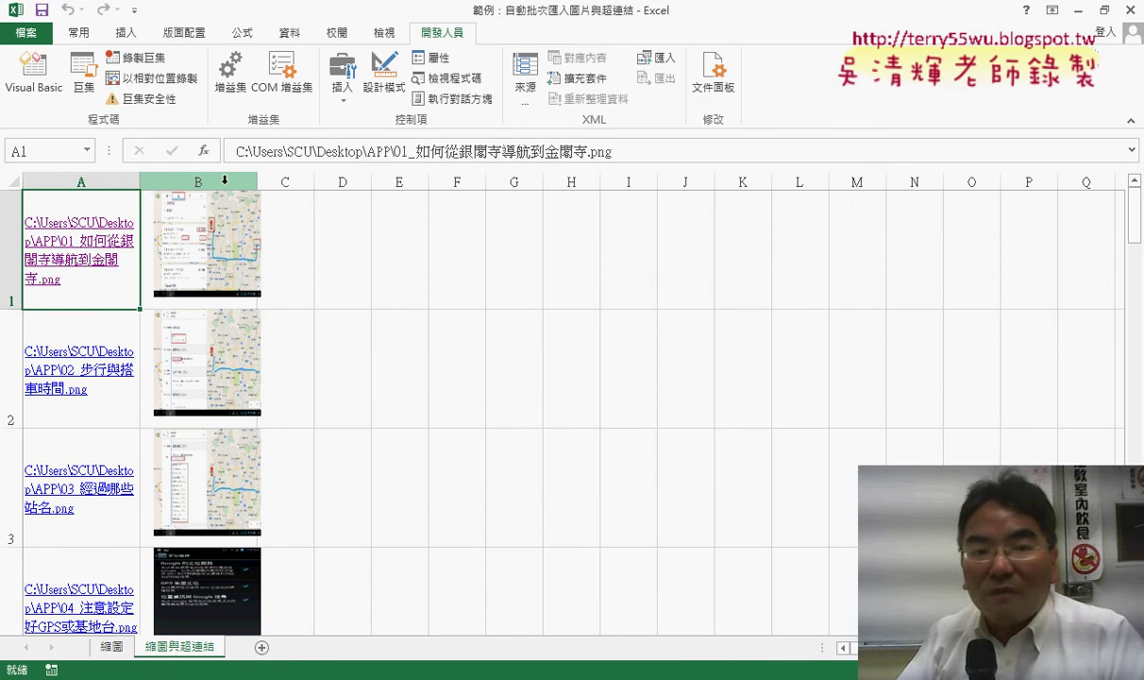
# - Set column C to a width of 18 by dragging its border, then return to the VBA editor
pyautogui.moveTo(314, 183)
pyautogui.mouseDown()
pyautogui.moveTo(378, 185)
pyautogui.moveTo(357, 185)
pyautogui.mouseUp()
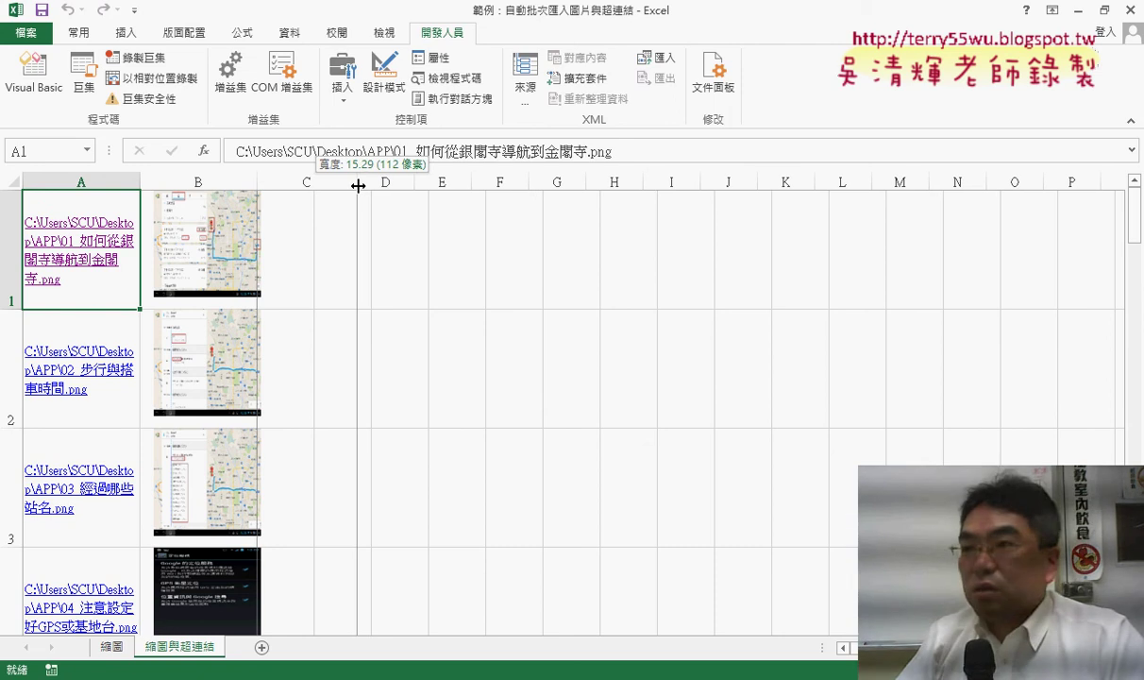
pyautogui.moveTo(358, 185); pyautogui.dragTo(373, 184)
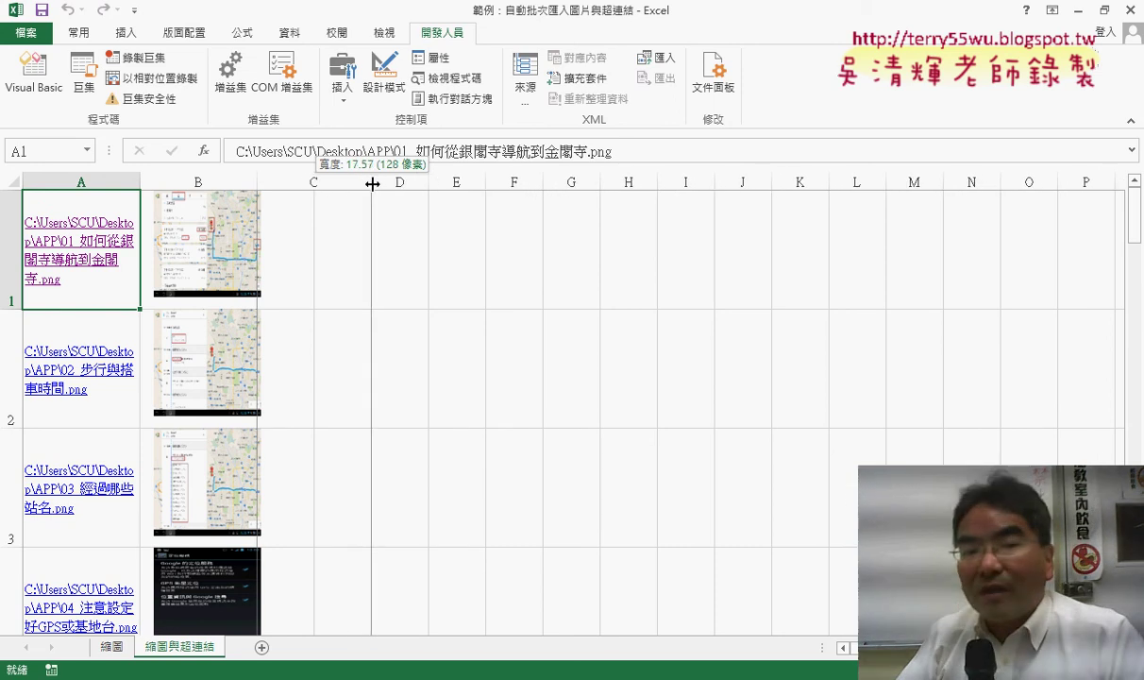
pyautogui.moveTo(373, 184); pyautogui.dragTo(376, 185)
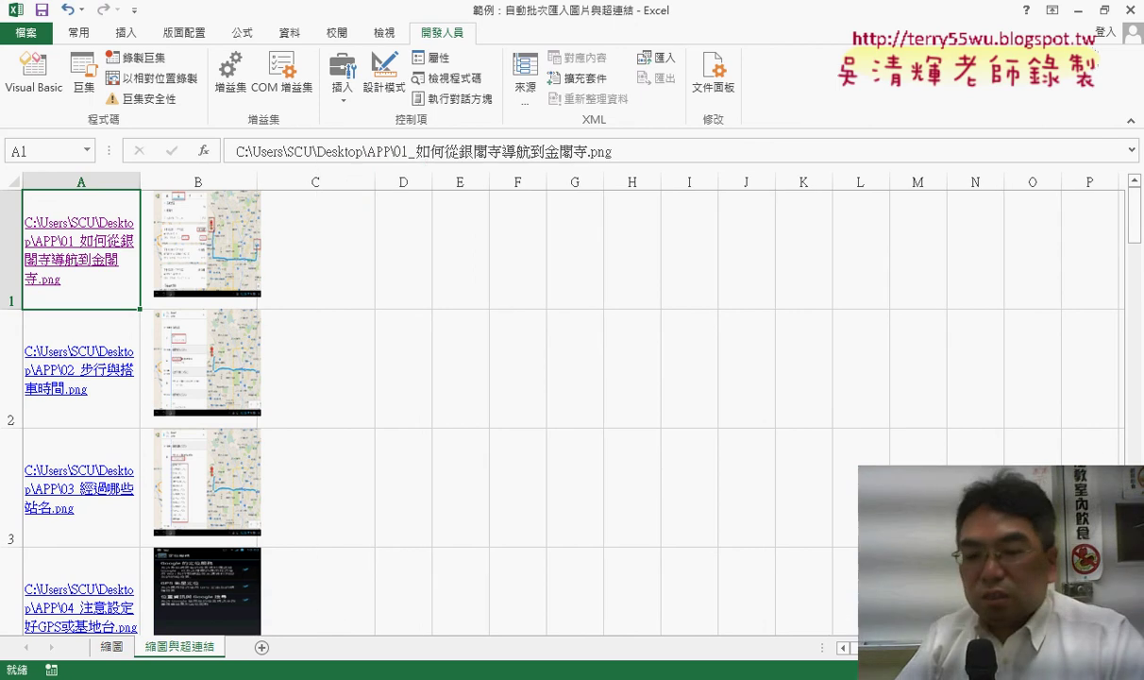
pyautogui.click(638, 575)
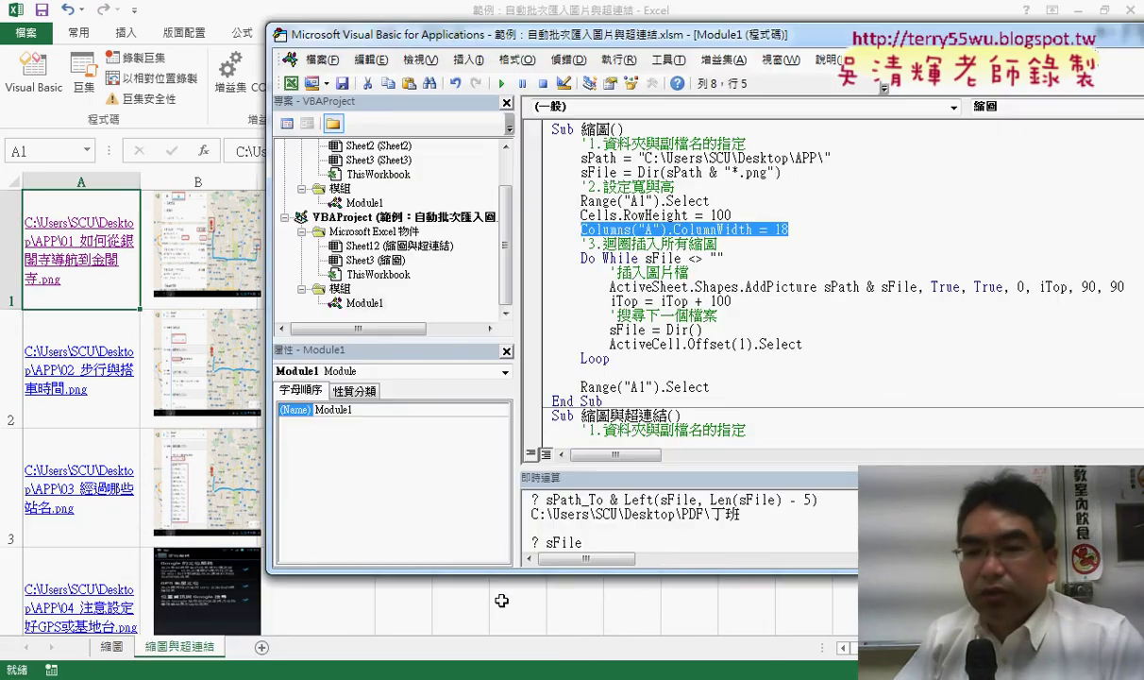
pyautogui.click(692, 258)
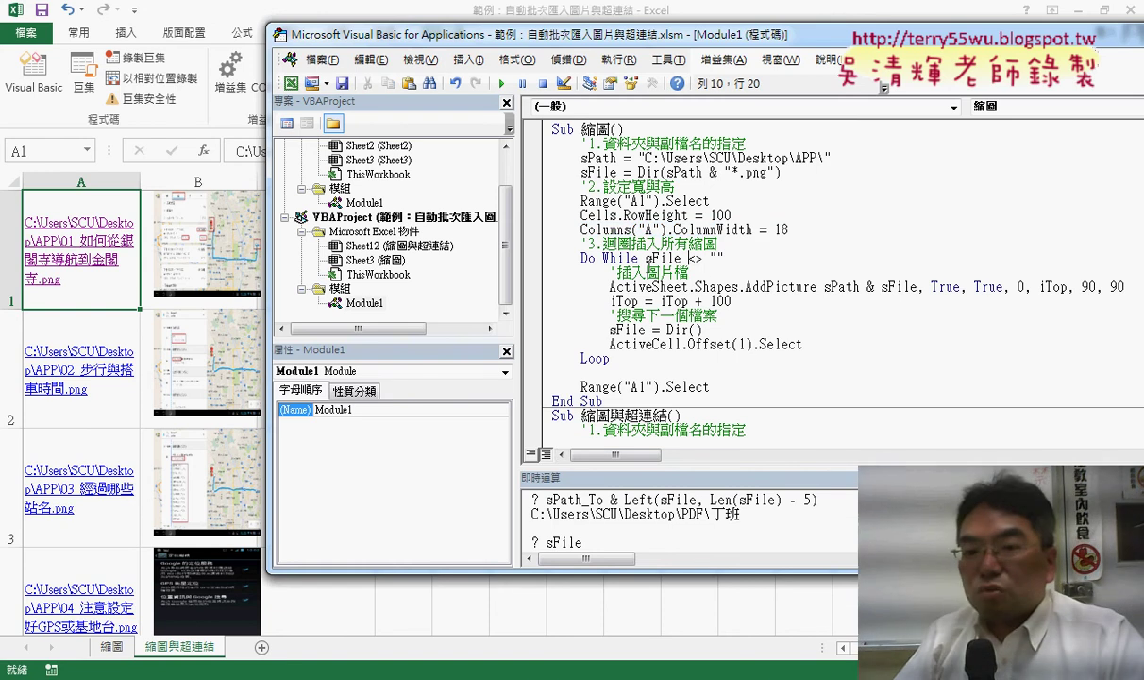
pyautogui.moveTo(645, 257); pyautogui.dragTo(732, 254)
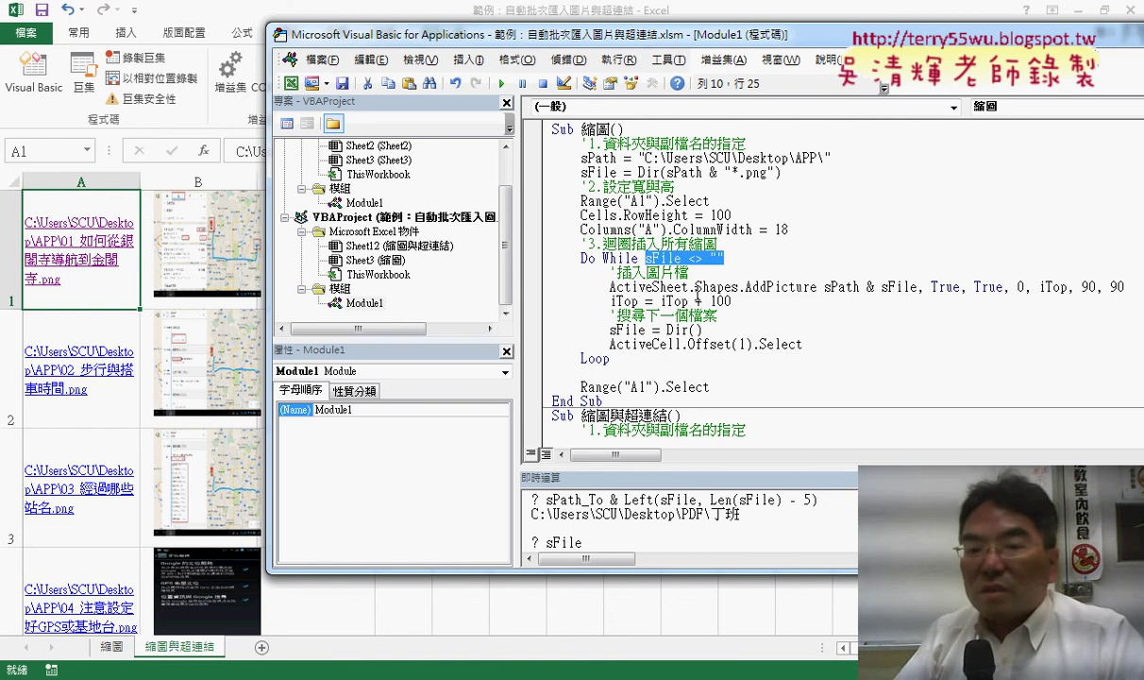
pyautogui.moveTo(696, 286)
pyautogui.mouseDown()
pyautogui.moveTo(739, 286)
pyautogui.moveTo(613, 271)
pyautogui.mouseUp()
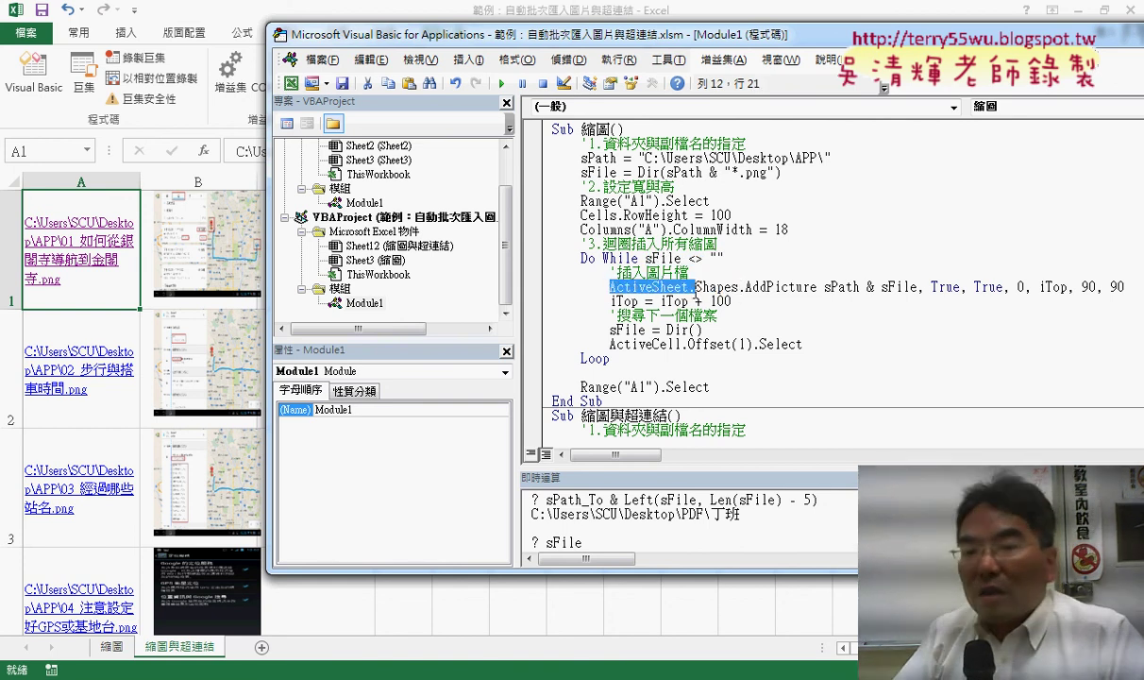
pyautogui.click(742, 286)
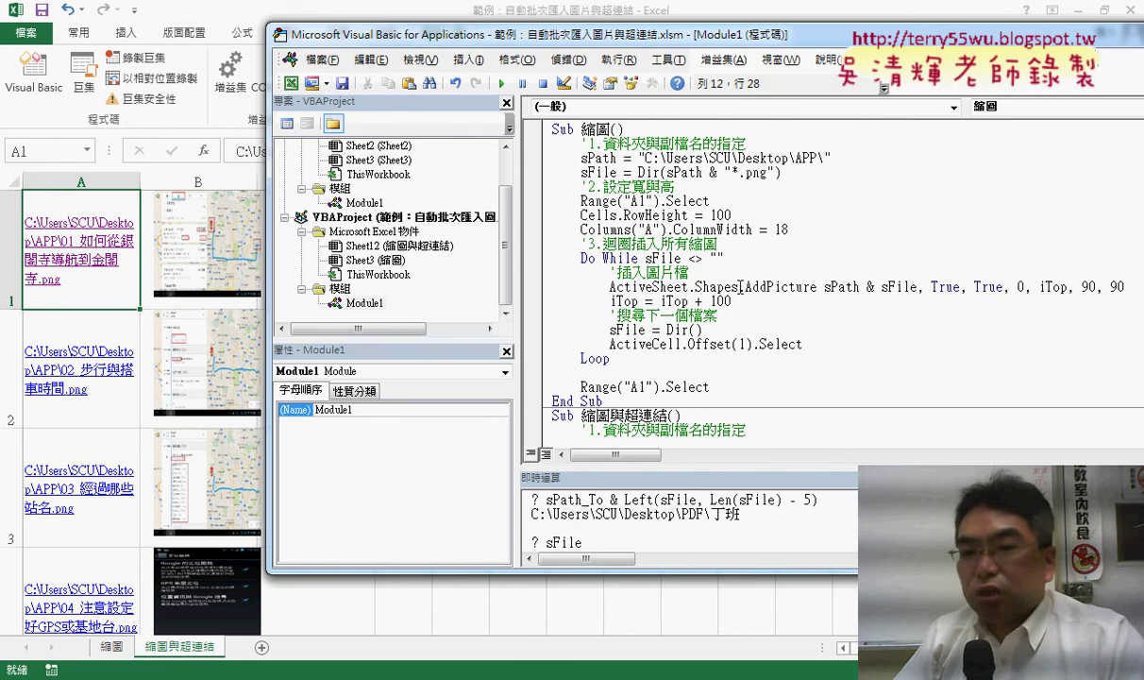
pyautogui.moveTo(741, 286); pyautogui.dragTo(695, 286)
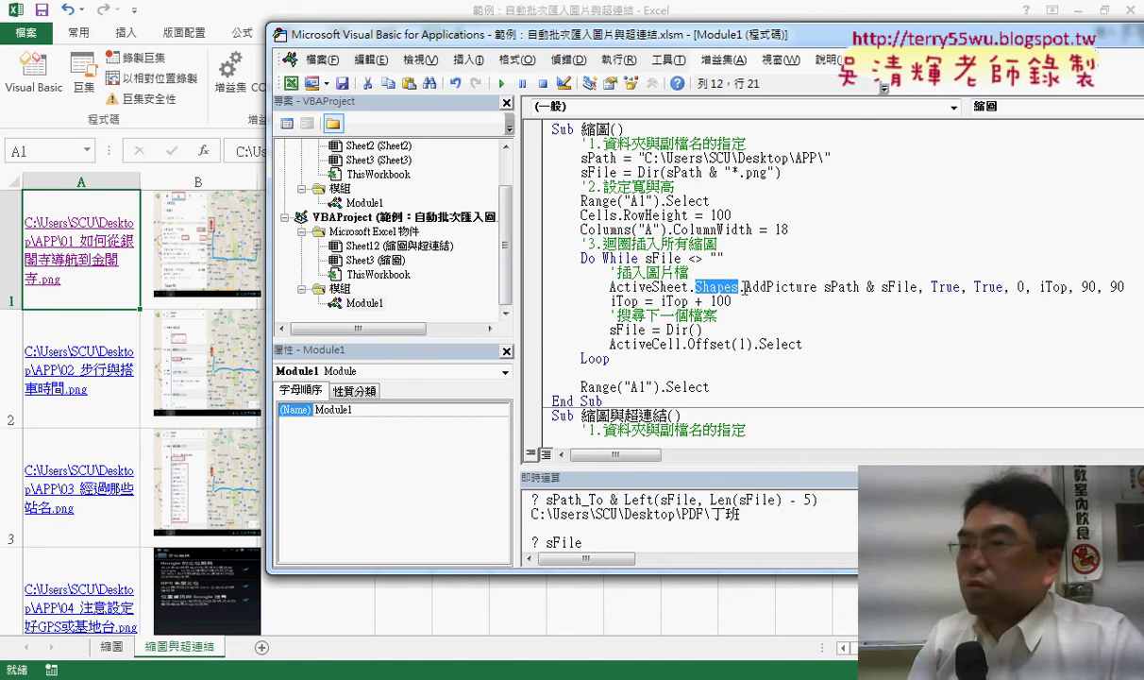
pyautogui.moveTo(746, 286); pyautogui.dragTo(817, 286)
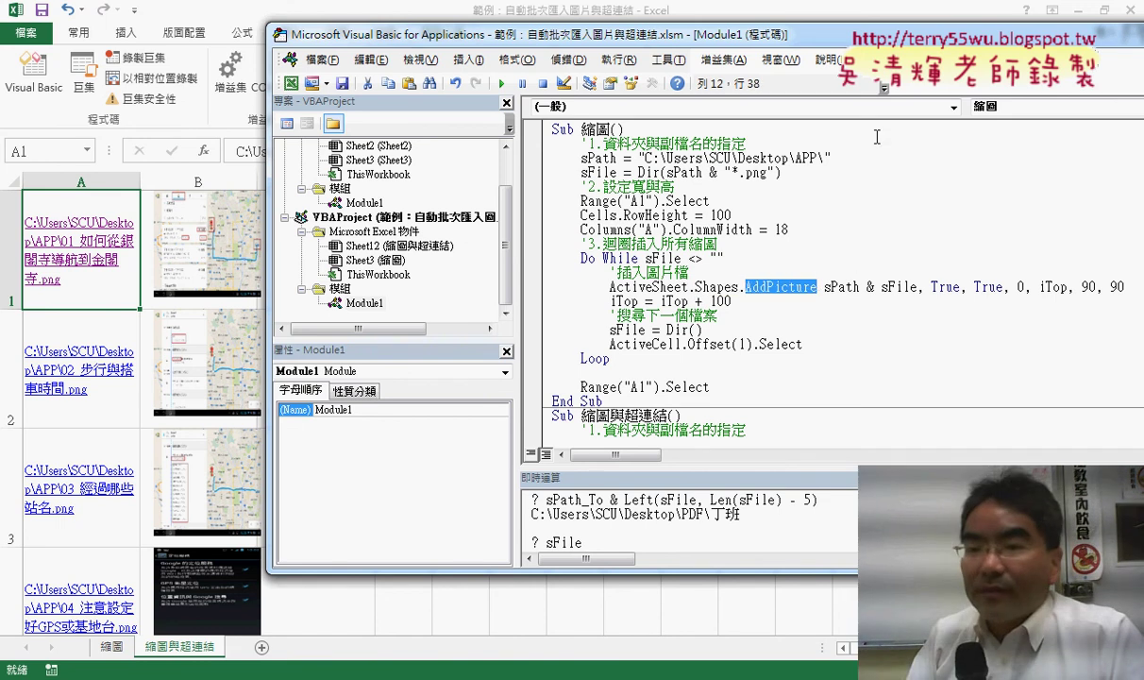
pyautogui.moveTo(849, 35); pyautogui.dragTo(700, 31)
pyautogui.moveTo(675, 284); pyautogui.dragTo(762, 284)
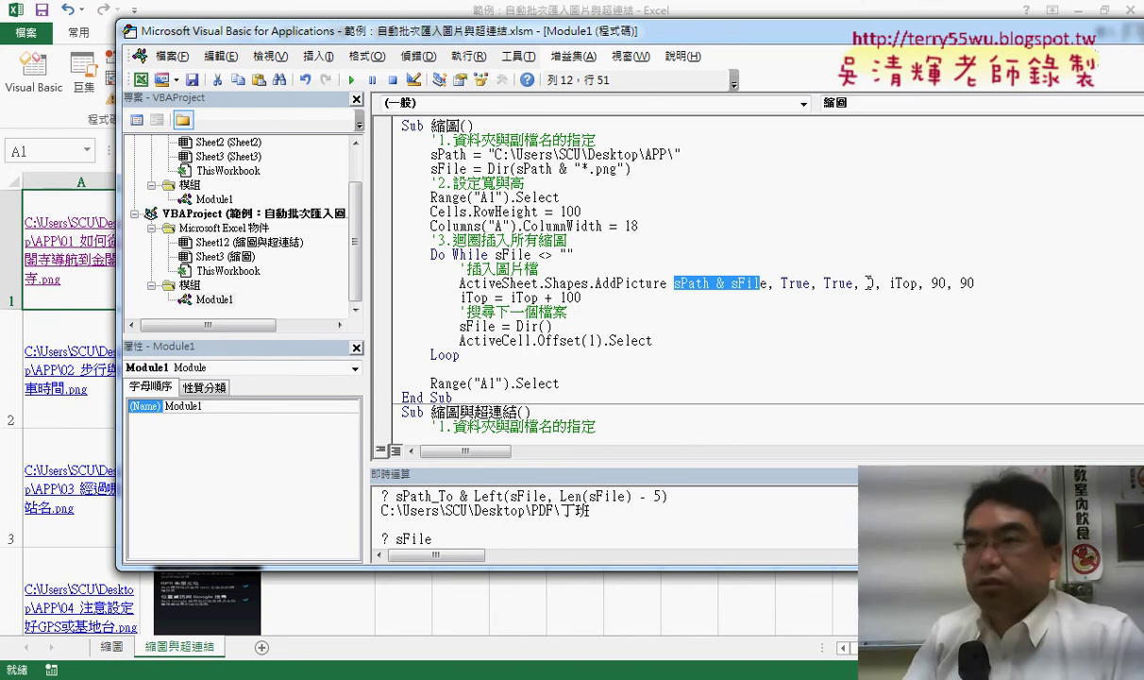
pyautogui.doubleClick(869, 283)
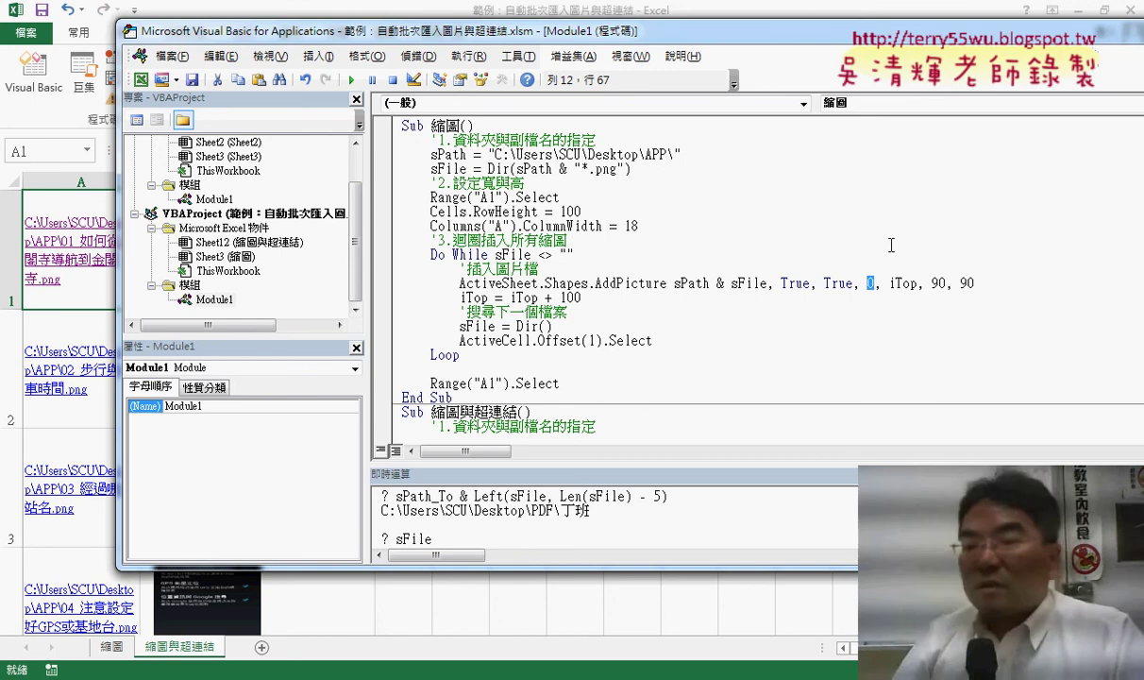
pyautogui.doubleClick(912, 284)
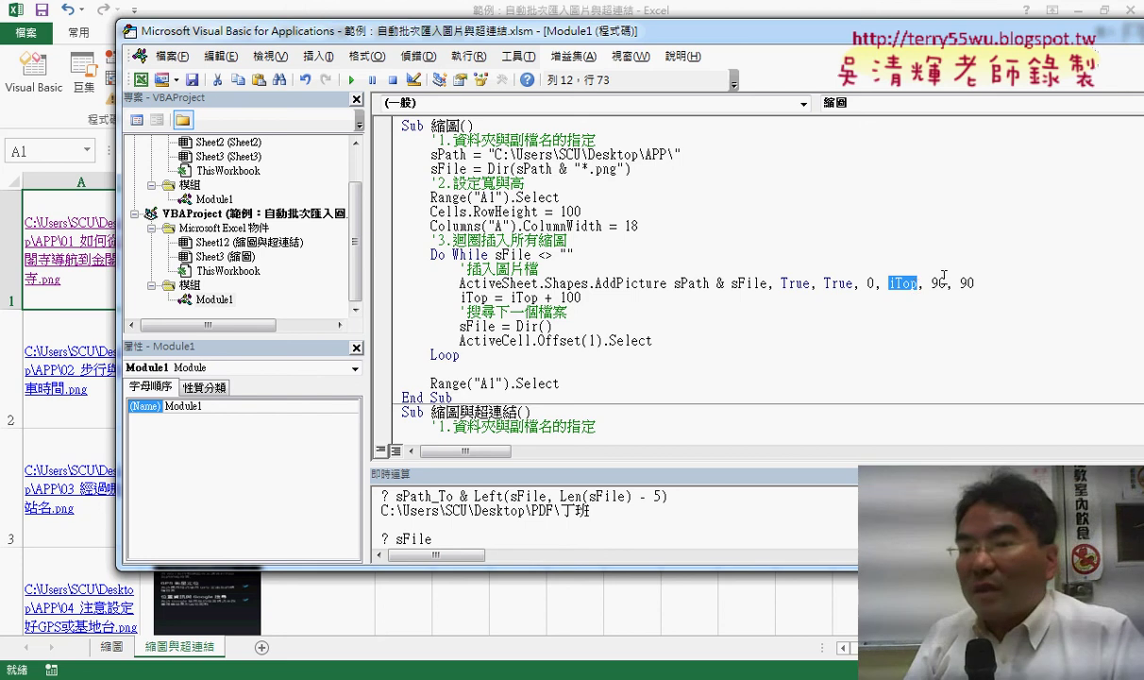
pyautogui.doubleClick(940, 282)
pyautogui.doubleClick(967, 283)
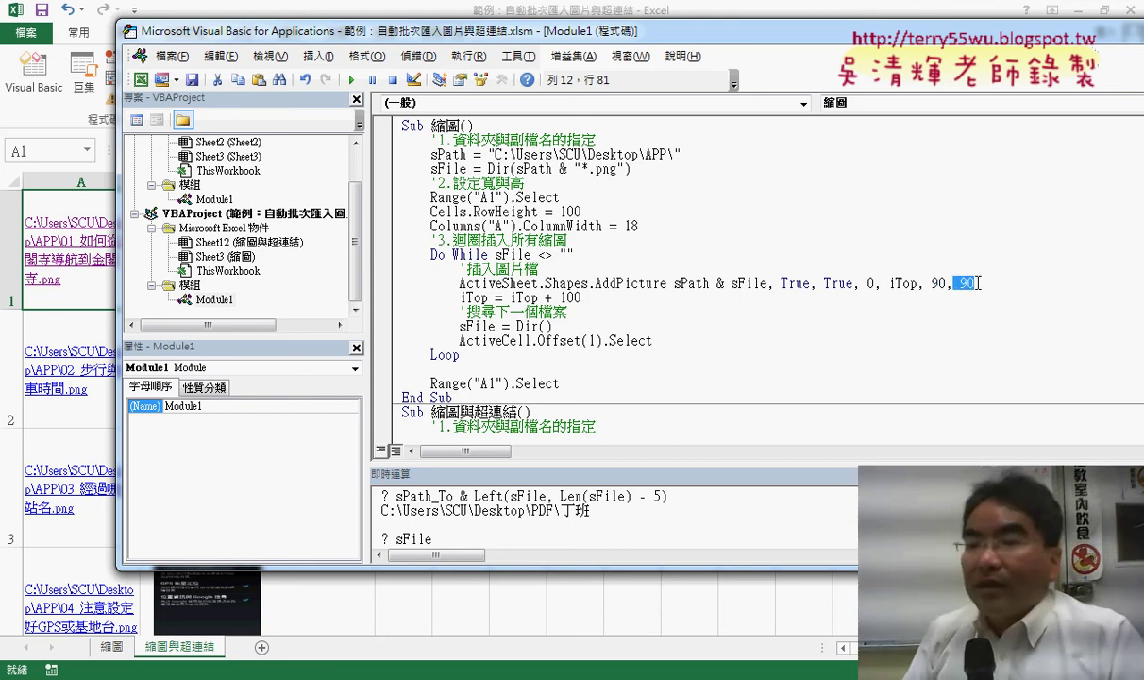
pyautogui.doubleClick(871, 283)
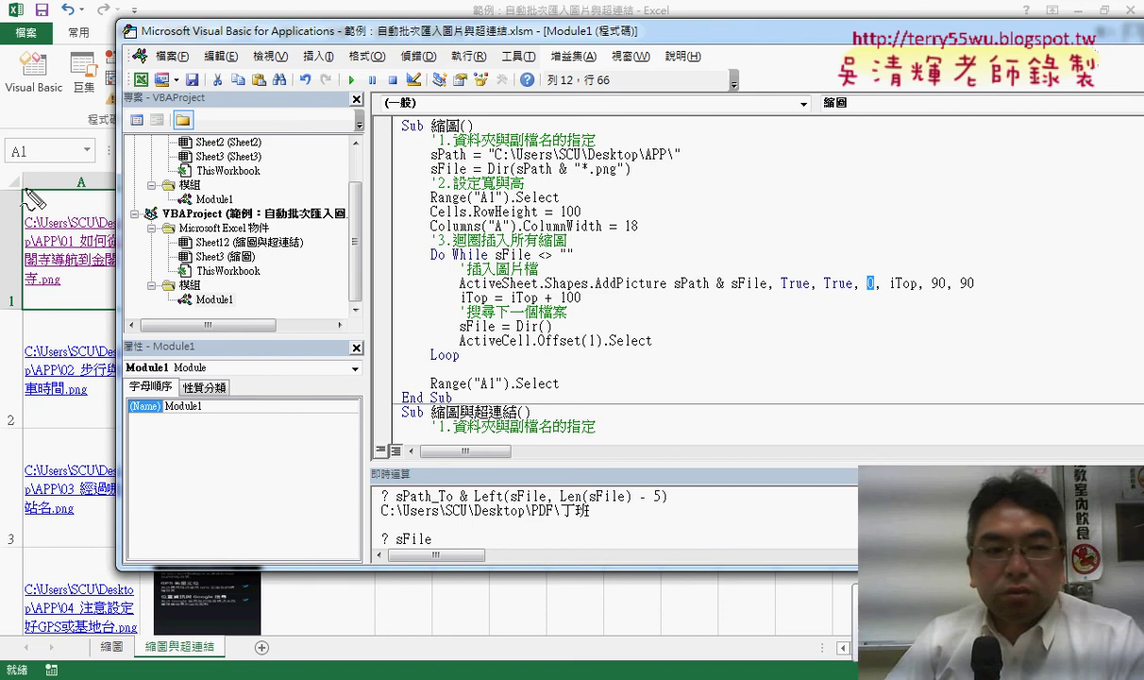
pyautogui.moveTo(20, 171)
pyautogui.mouseDown()
pyautogui.moveTo(25, 276)
pyautogui.moveTo(84, 308)
pyautogui.mouseUp()
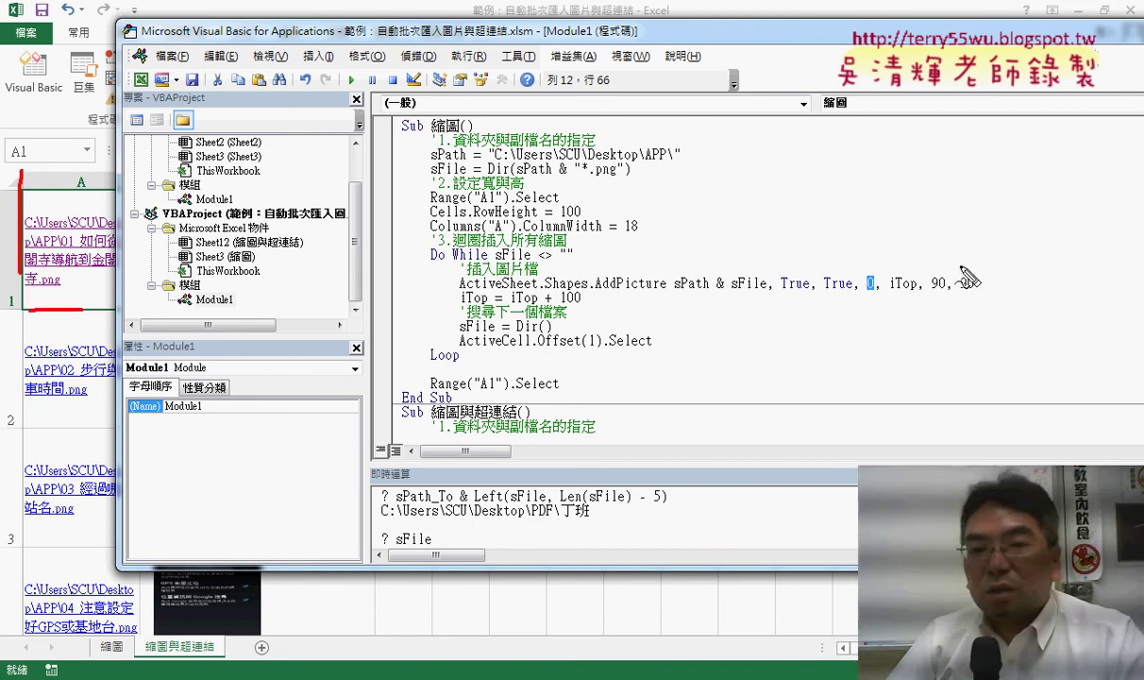
pyautogui.moveTo(891, 294); pyautogui.dragTo(925, 294)
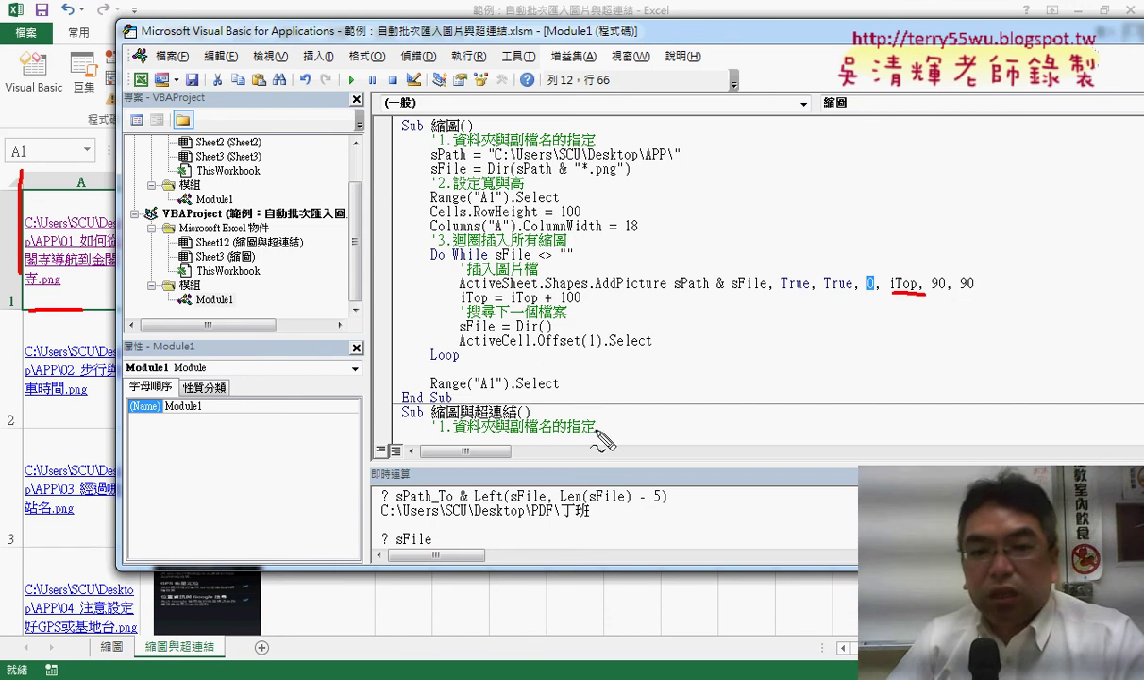
pyautogui.moveTo(572, 308); pyautogui.dragTo(575, 297)
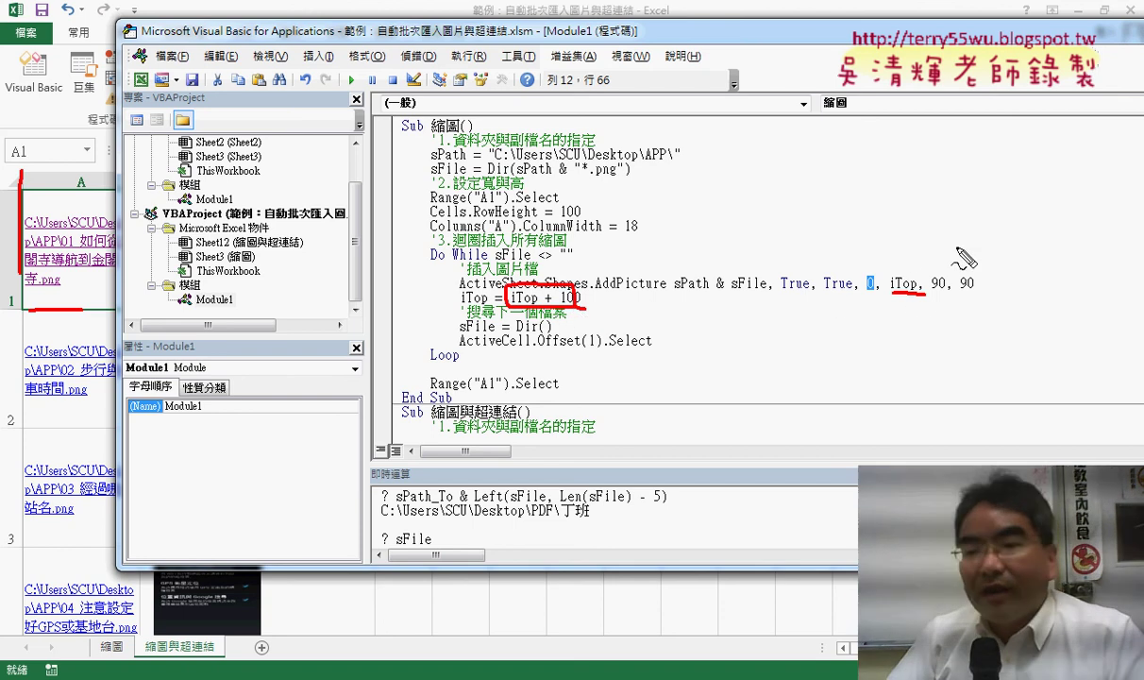
pyautogui.moveTo(910, 234); pyautogui.dragTo(904, 238)
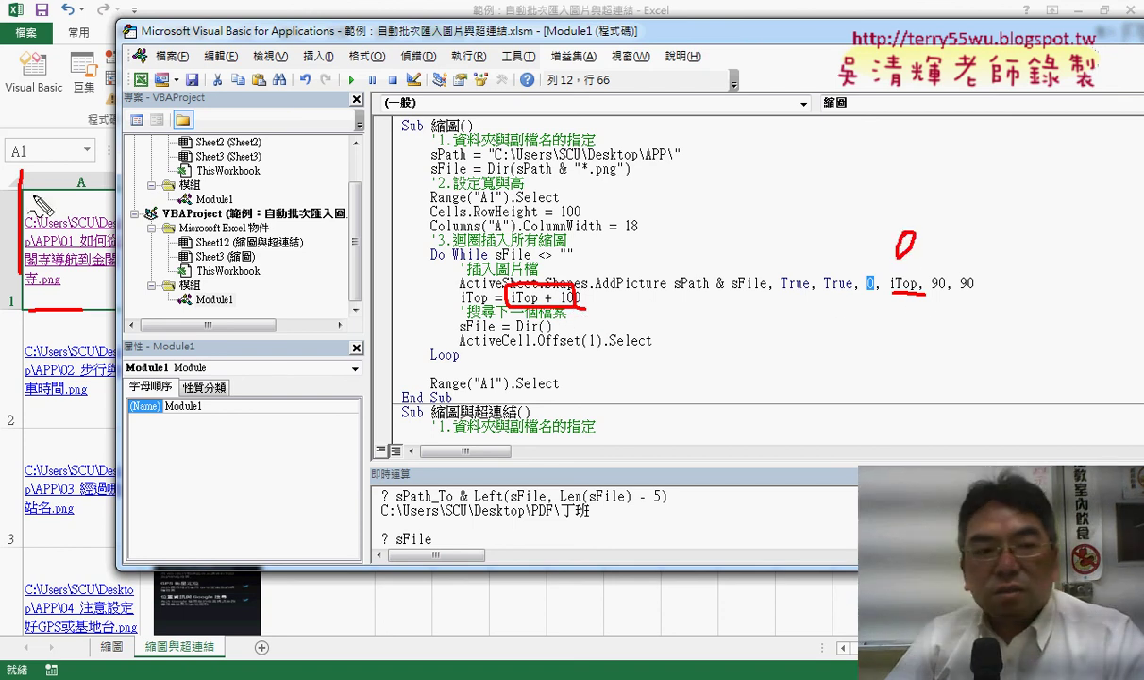
pyautogui.moveTo(20, 186); pyautogui.dragTo(62, 187)
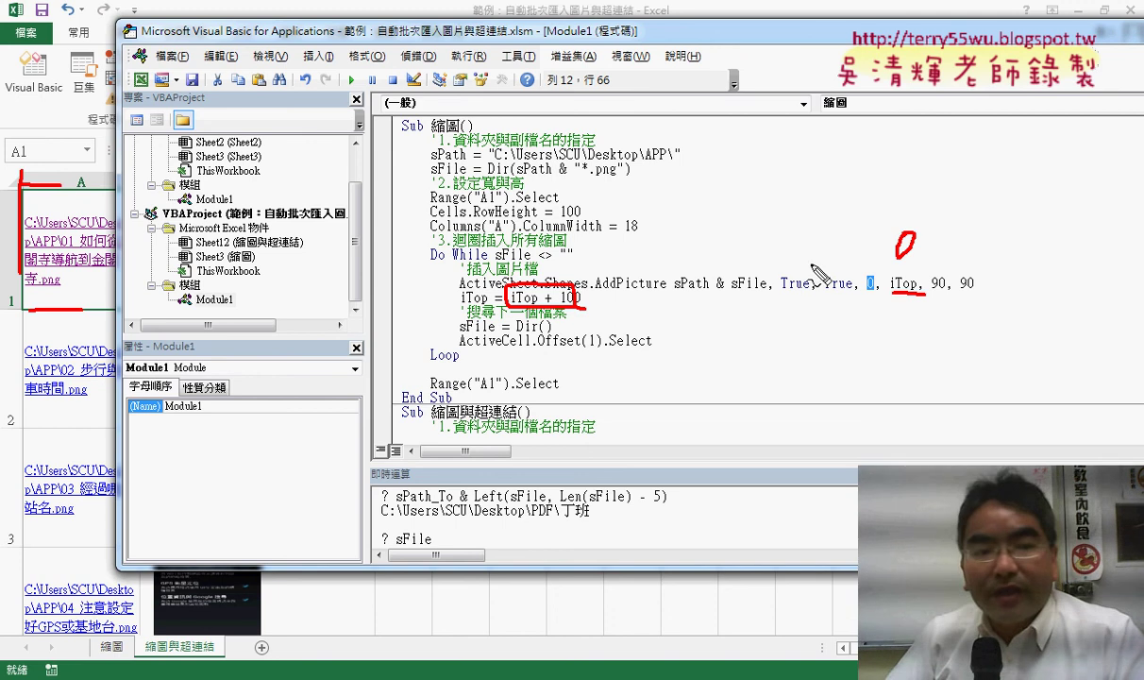
pyautogui.moveTo(38, 308); pyautogui.dragTo(92, 308)
pyautogui.moveTo(29, 428); pyautogui.dragTo(85, 428)
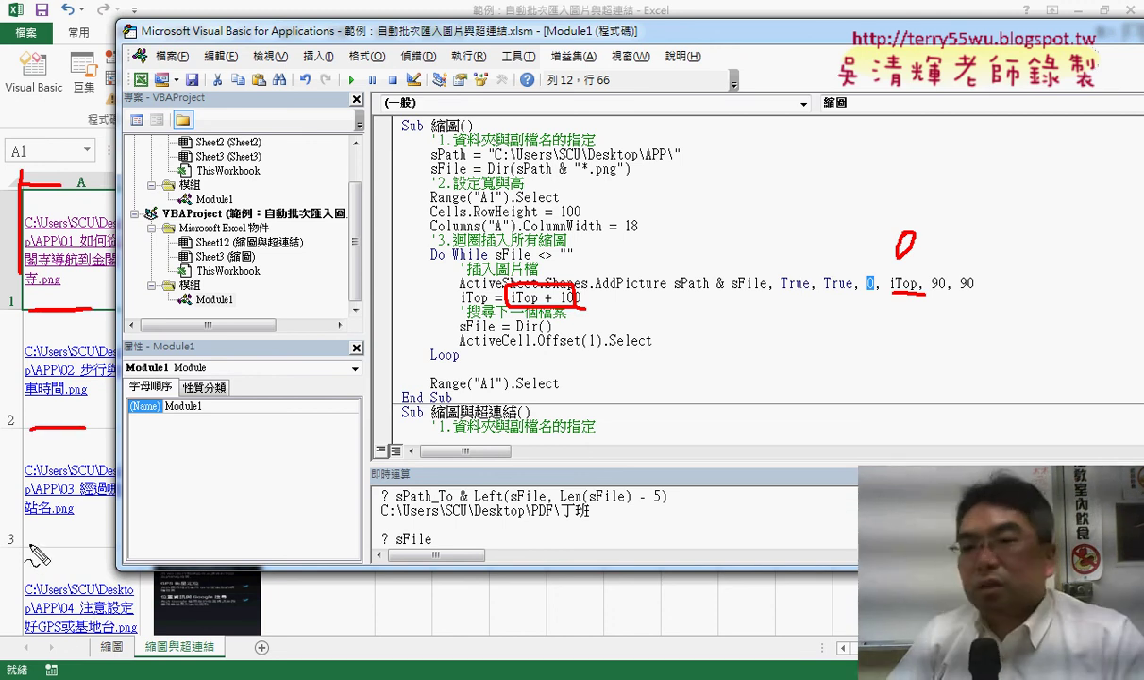
pyautogui.moveTo(29, 544); pyautogui.dragTo(77, 544)
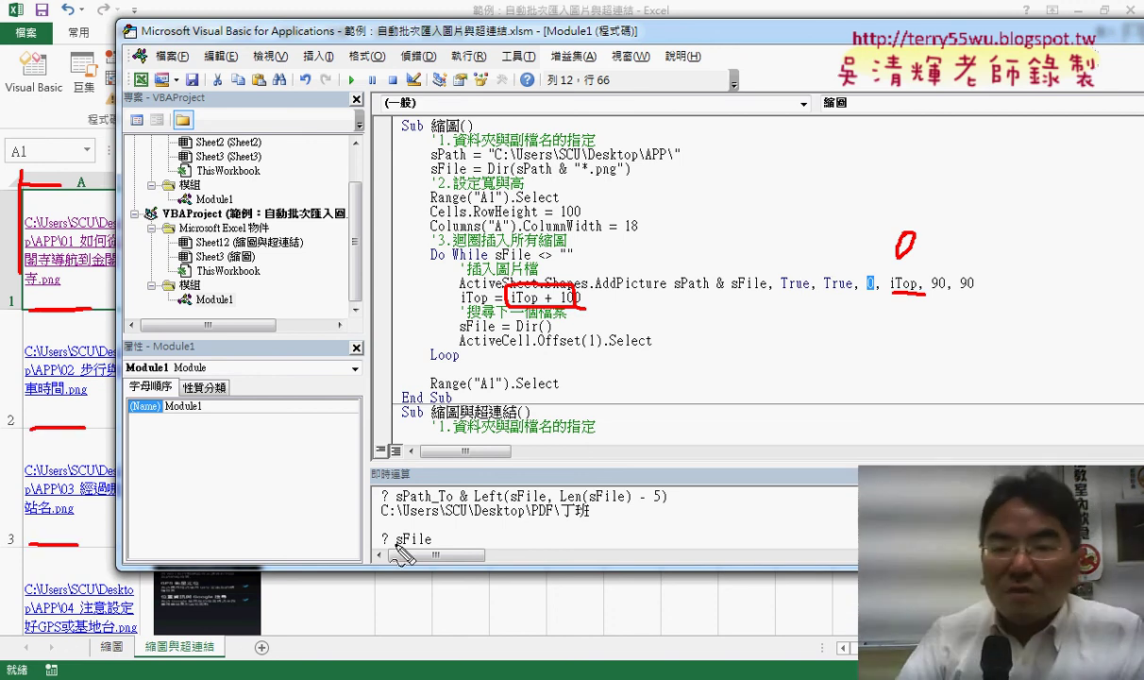
pyautogui.press('Escape')
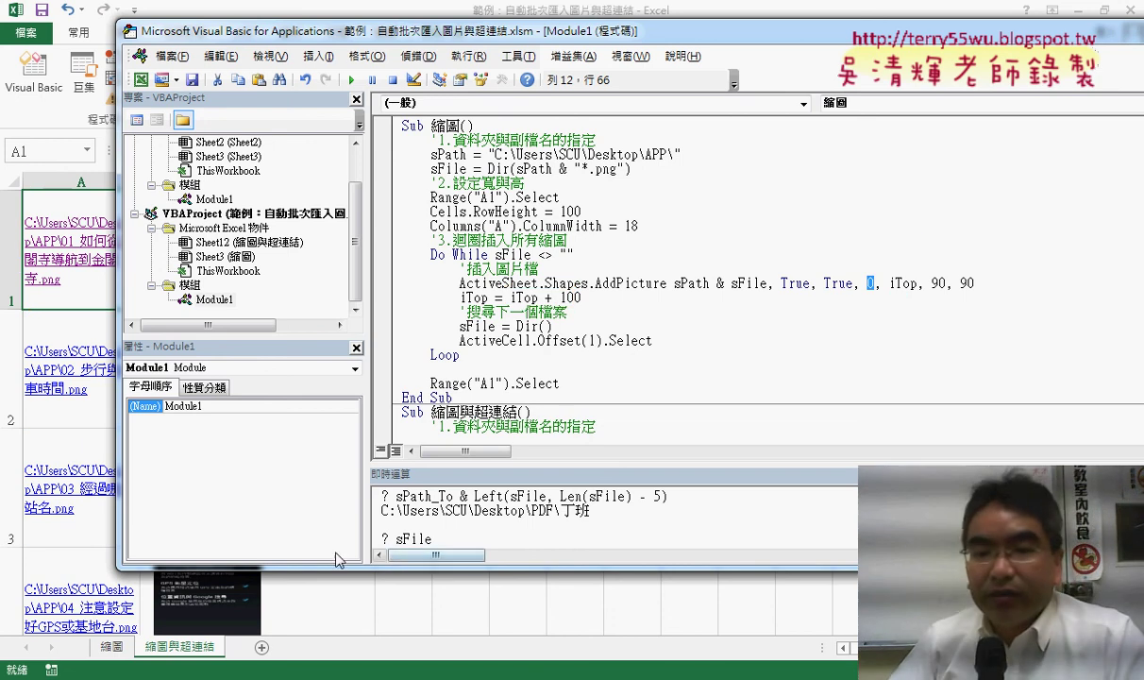
pyautogui.moveTo(652, 339); pyautogui.dragTo(458, 342)
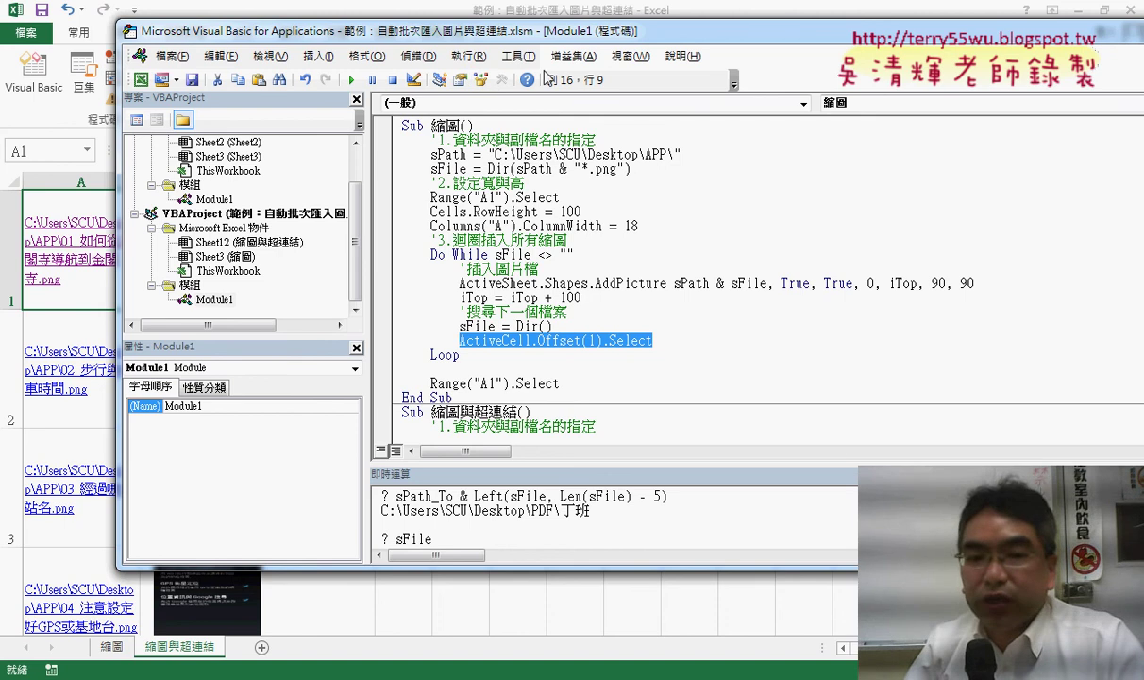
pyautogui.moveTo(534, 31); pyautogui.dragTo(677, 41)
pyautogui.scroll(-3, 786, 202)
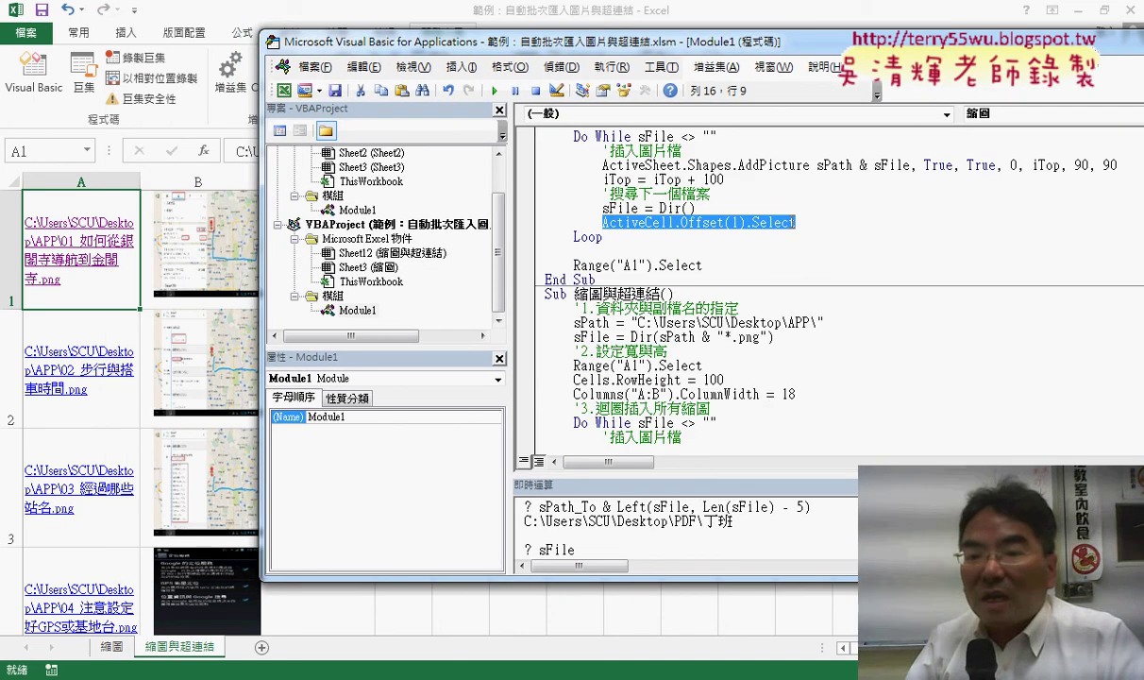
pyautogui.scroll(-3, 792, 222)
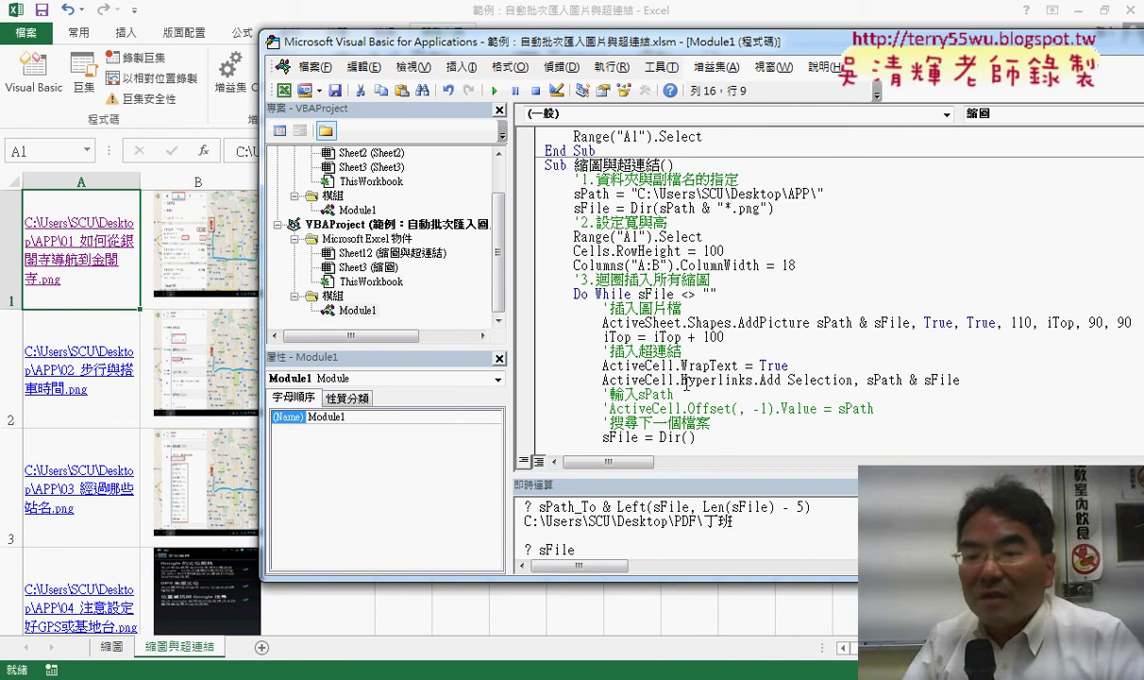
pyautogui.moveTo(682, 380); pyautogui.dragTo(777, 382)
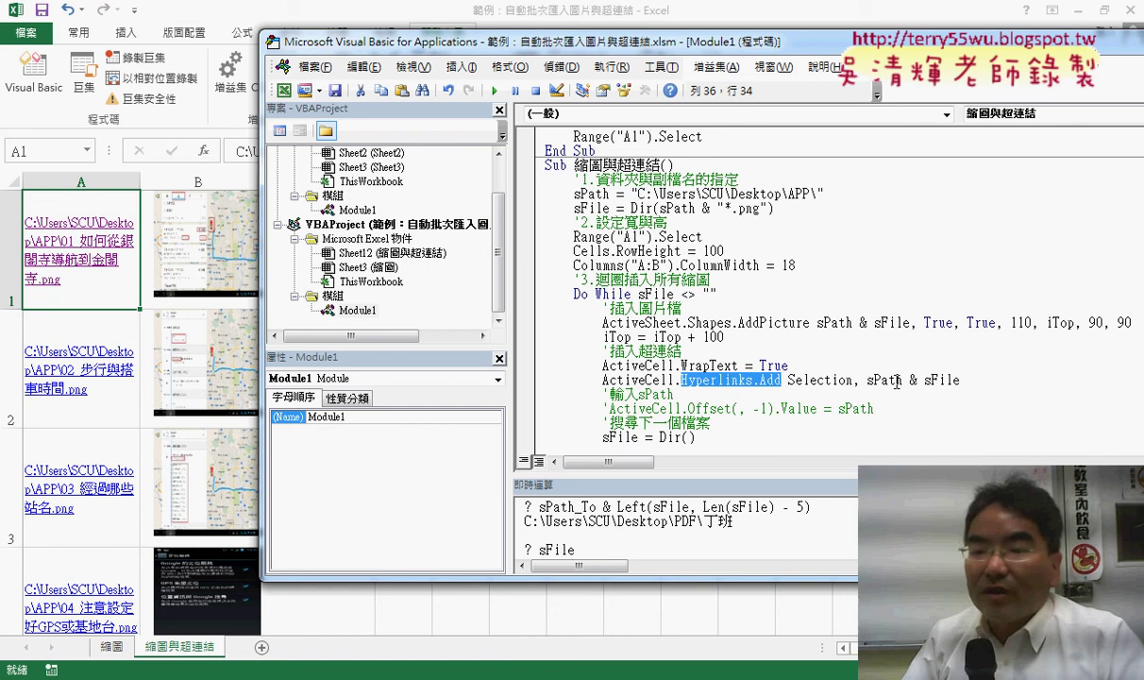
pyautogui.click(812, 380)
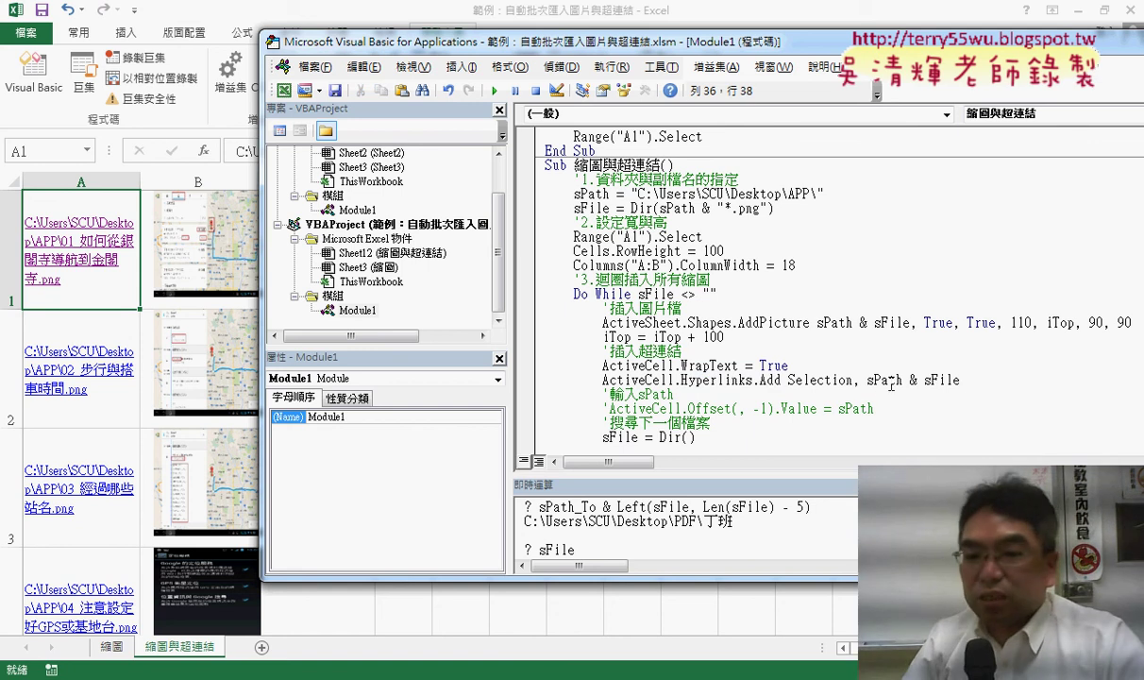
pyautogui.moveTo(960, 380); pyautogui.dragTo(867, 381)
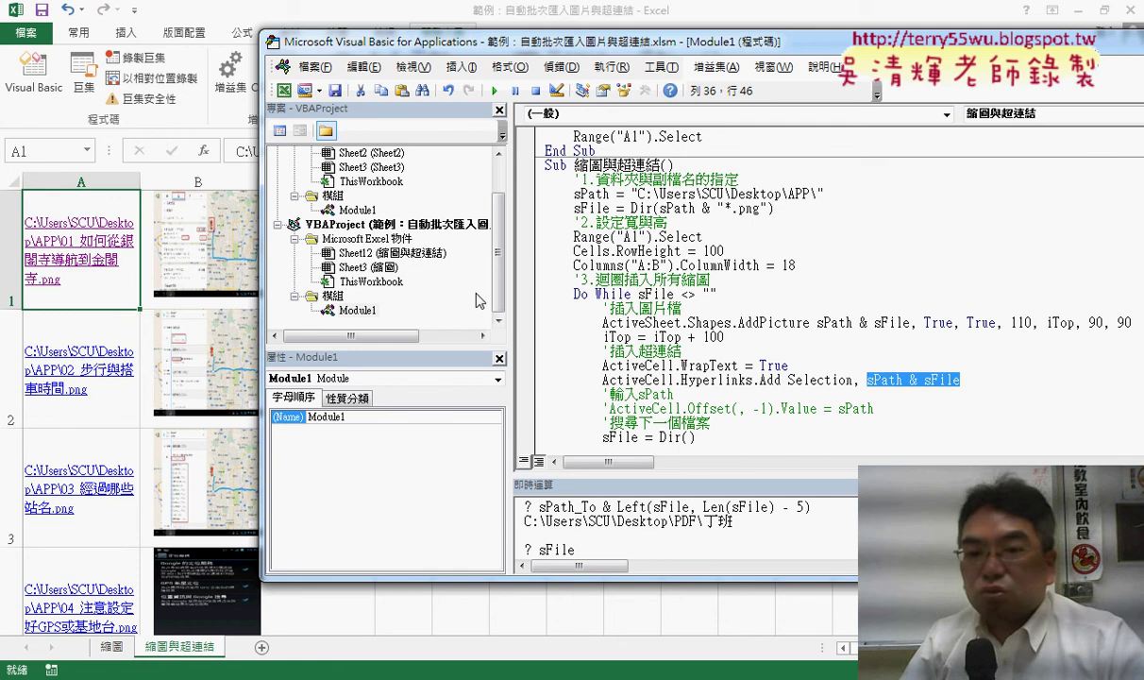
pyautogui.scroll(-3, 604, 291)
pyautogui.scroll(-2, 609, 290)
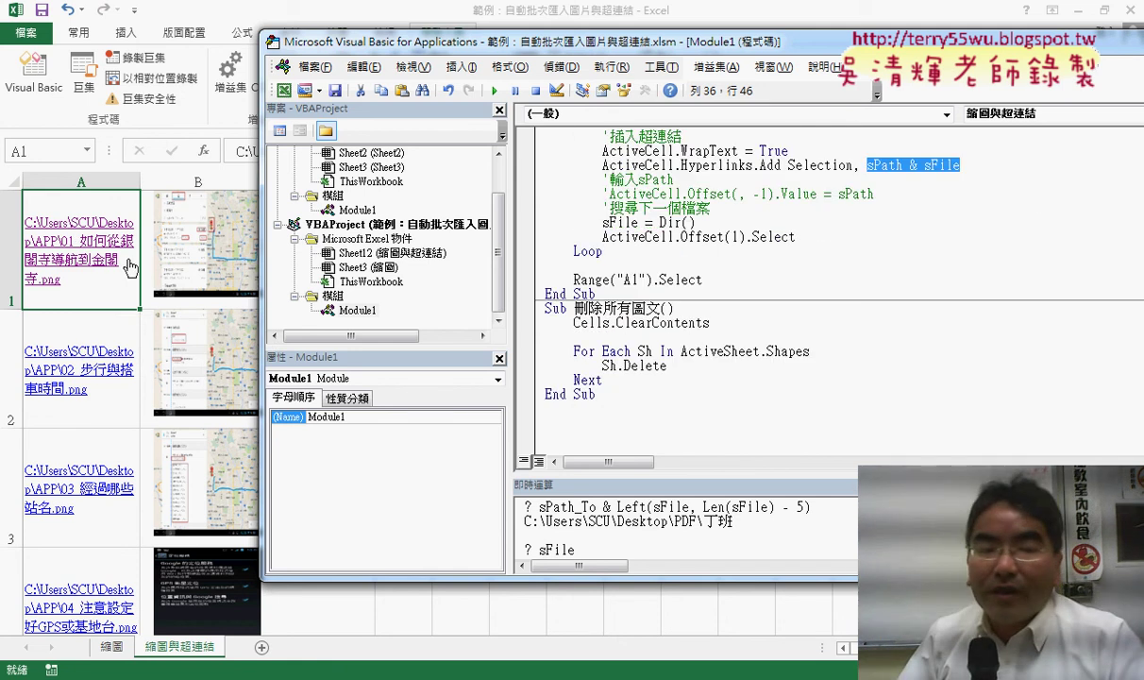
pyautogui.rightClick(199, 256)
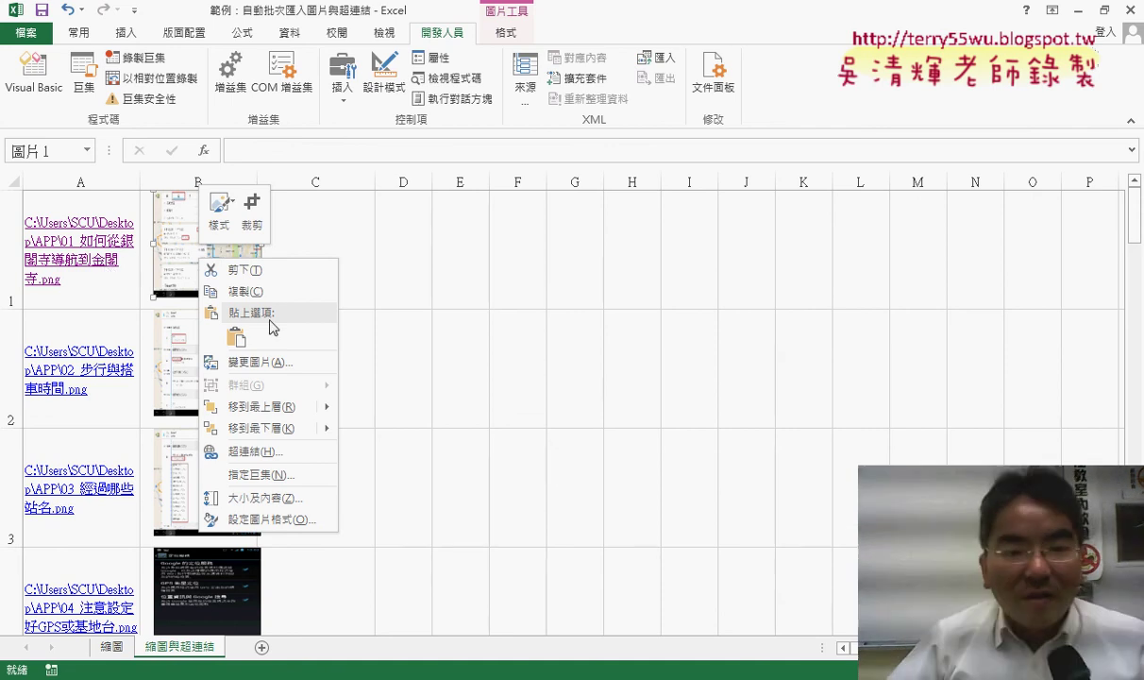
pyautogui.click(281, 247)
pyautogui.click(309, 229)
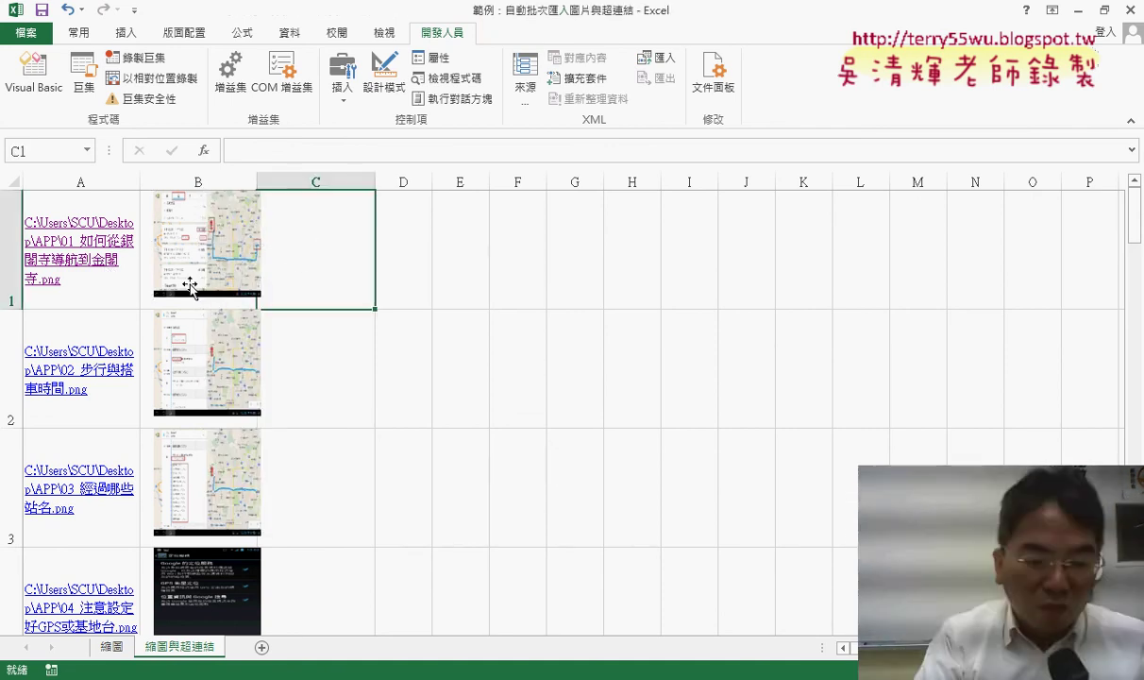
pyautogui.hotkey('ctrl', 'a')
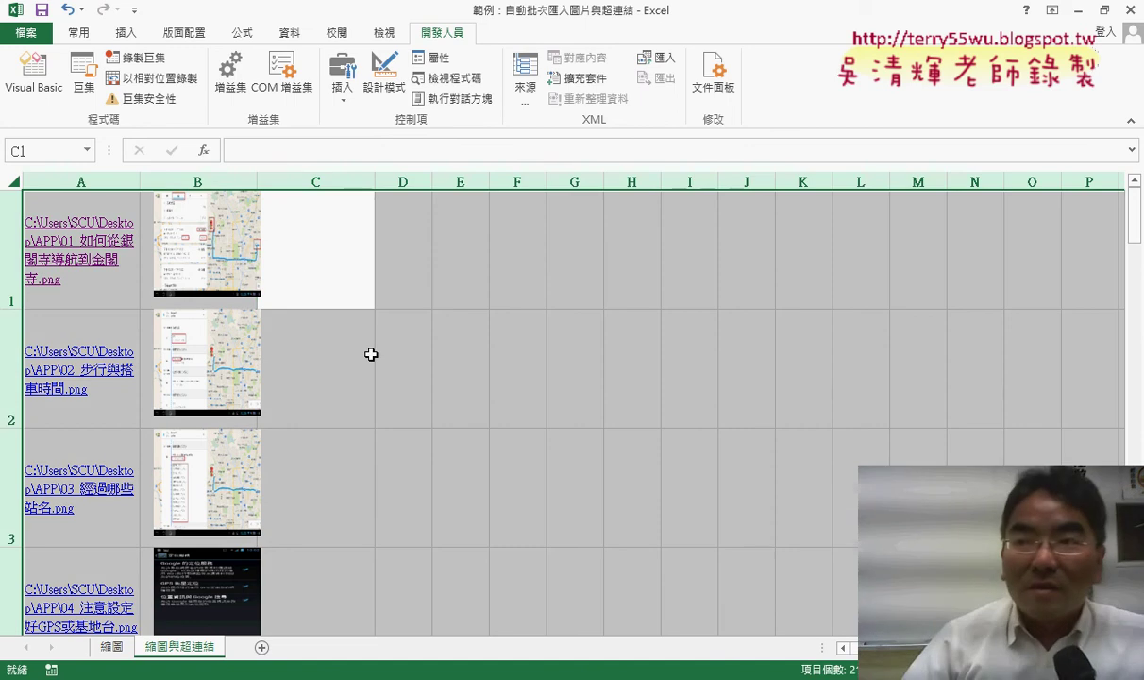
pyautogui.rightClick(219, 244)
pyautogui.press('Escape')
pyautogui.hotkey('ctrl', 'a')
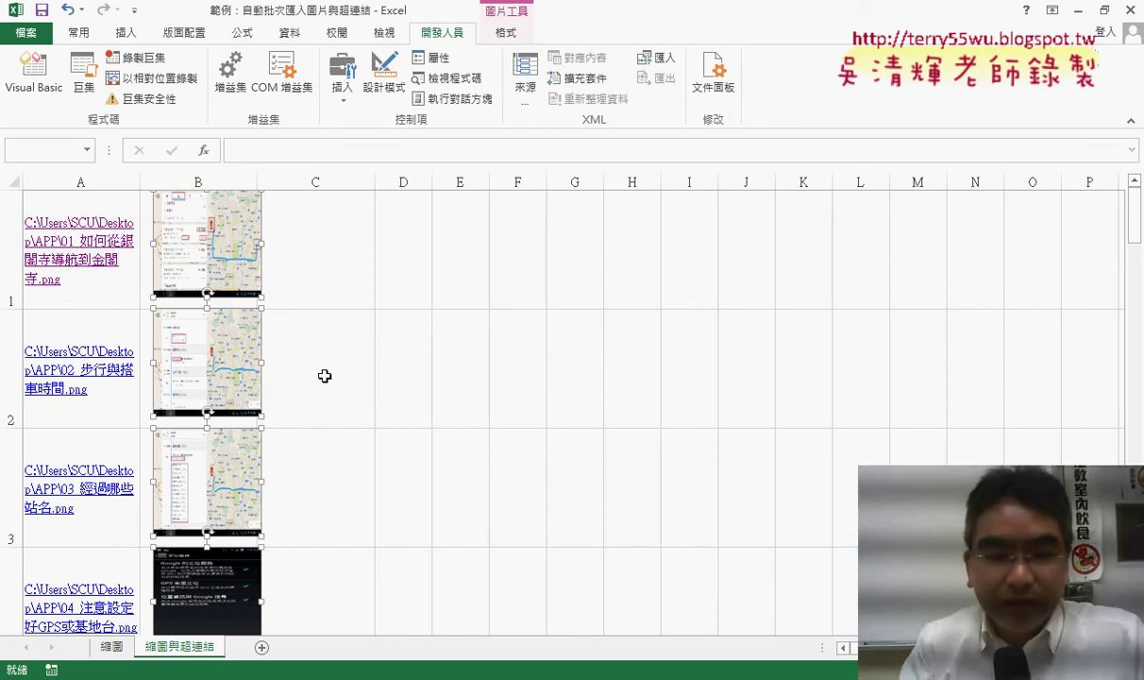
pyautogui.press('Delete')
pyautogui.hotkey('ctrl', 'z')
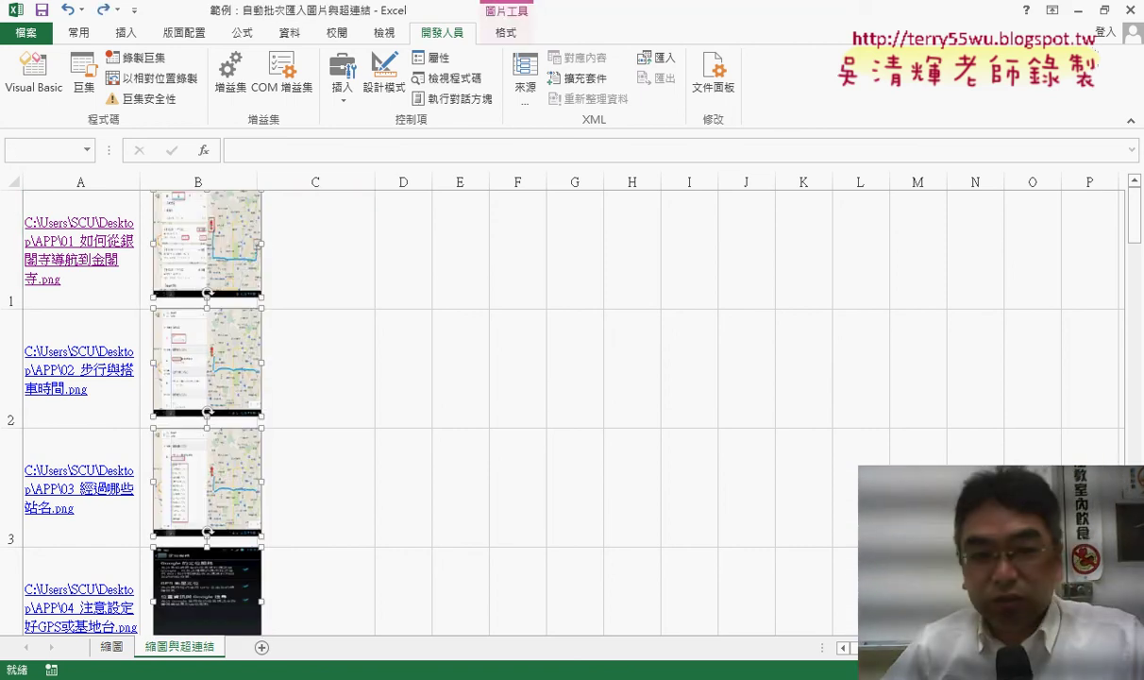
pyautogui.moveTo(249, 676)
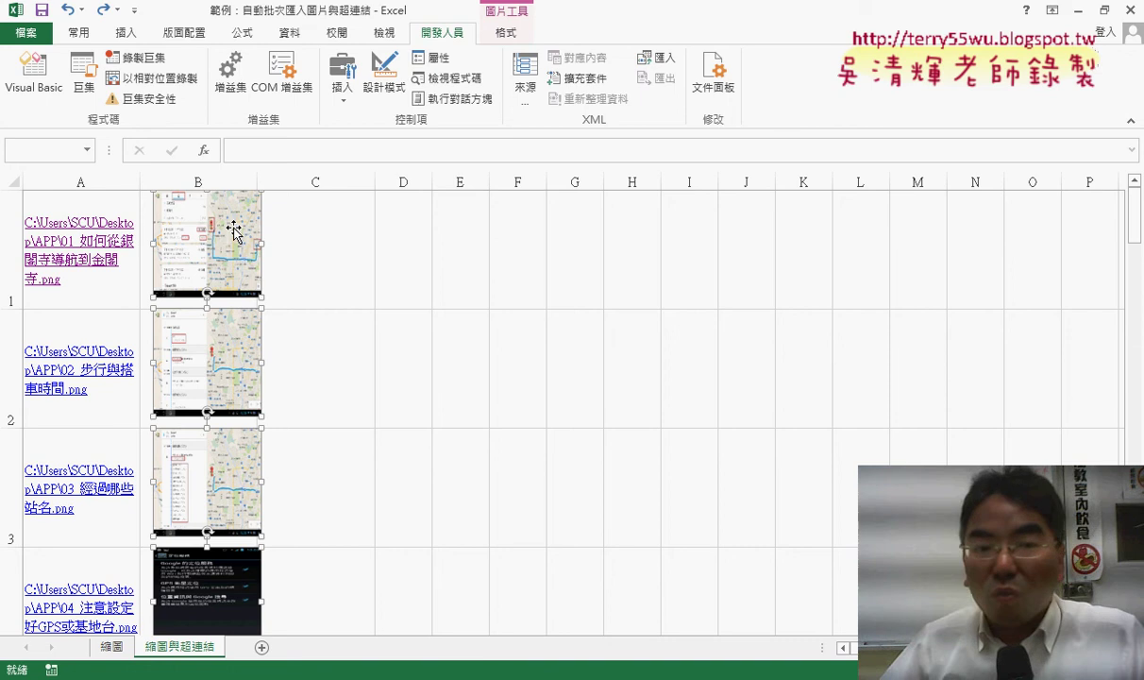
# - In the VBA editor, highlight the ClearContents line and the For Each ActiveSheet.Shapes loop
pyautogui.click(249, 674)
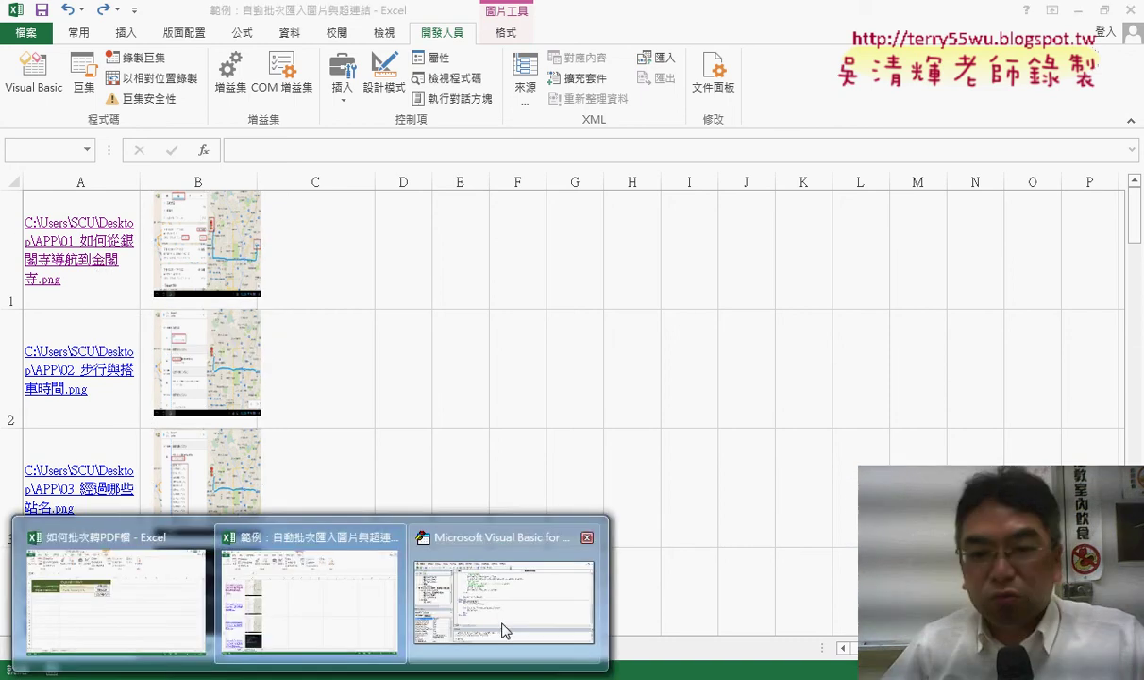
pyautogui.click(505, 630)
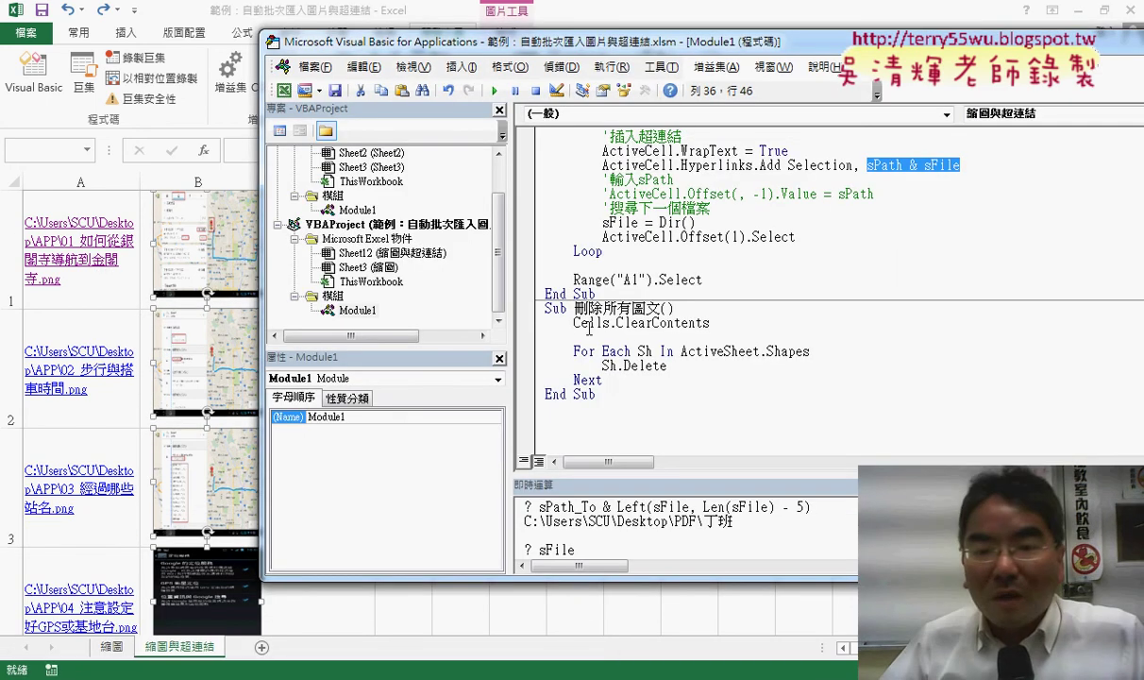
pyautogui.moveTo(572, 323); pyautogui.dragTo(710, 323)
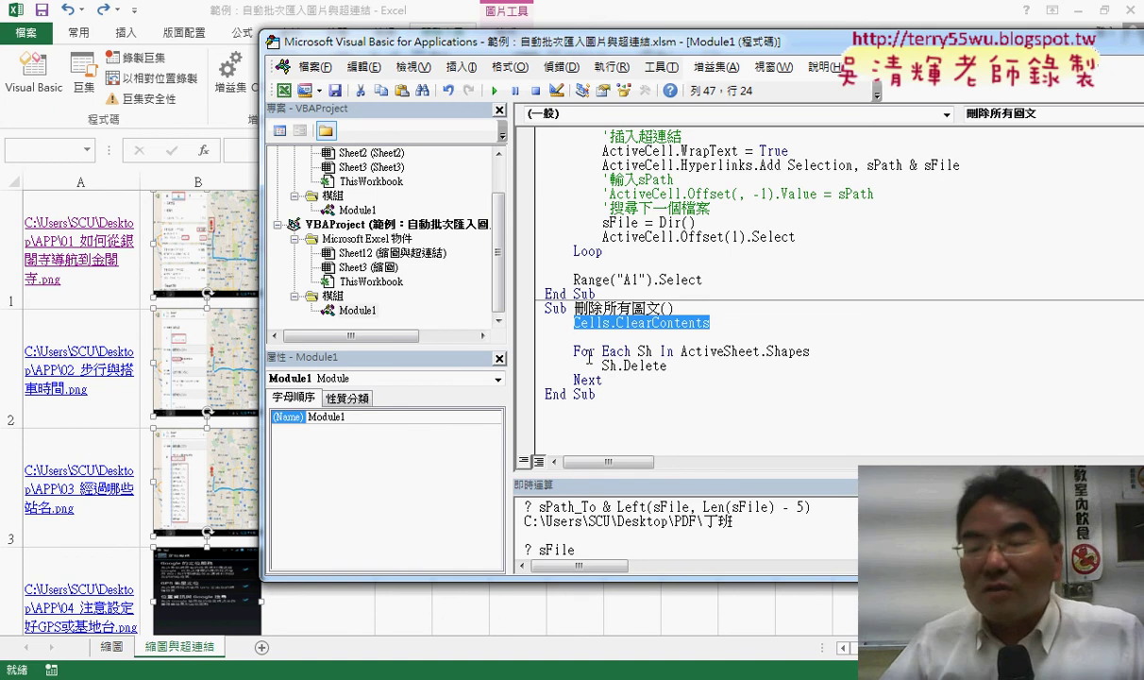
pyautogui.moveTo(601, 351); pyautogui.dragTo(638, 351)
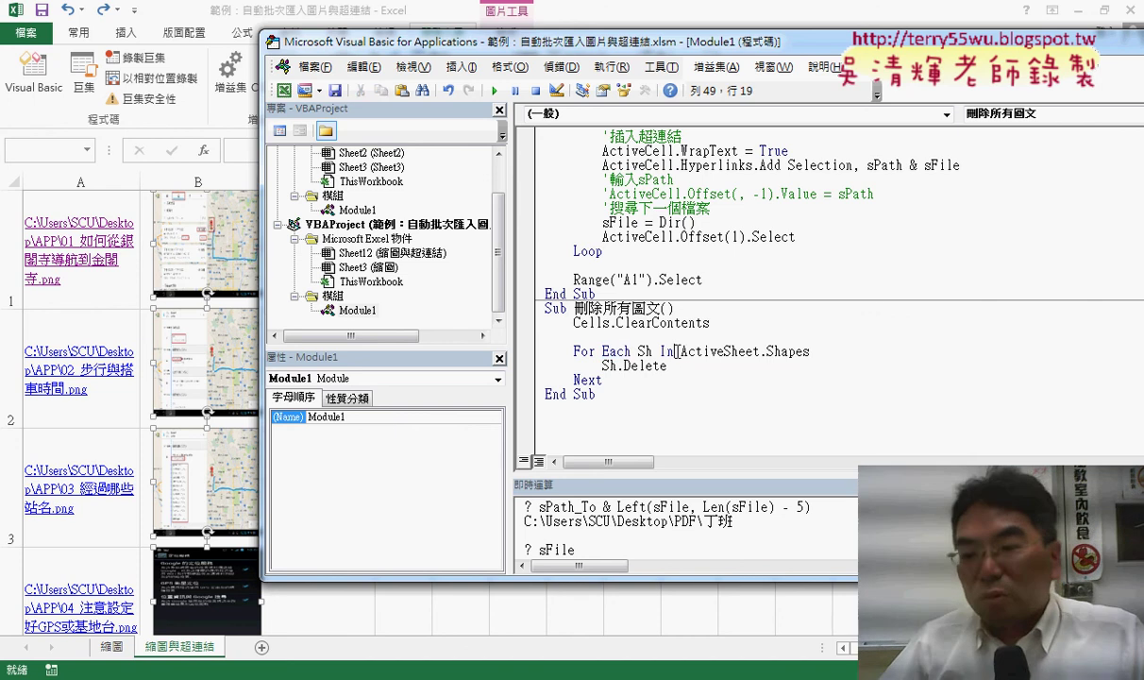
pyautogui.moveTo(675, 351); pyautogui.dragTo(811, 351)
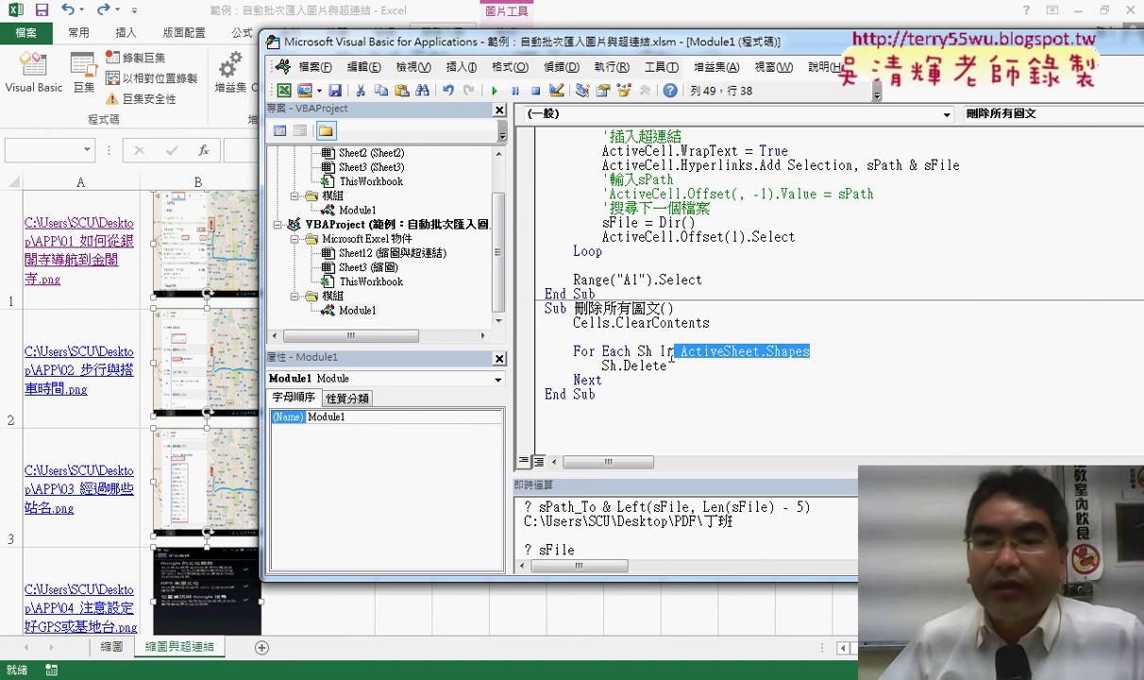
# - Run 刪除所有圖文 to clear the sheet, then select the whole For Each…Next block
pyautogui.click(623, 366)
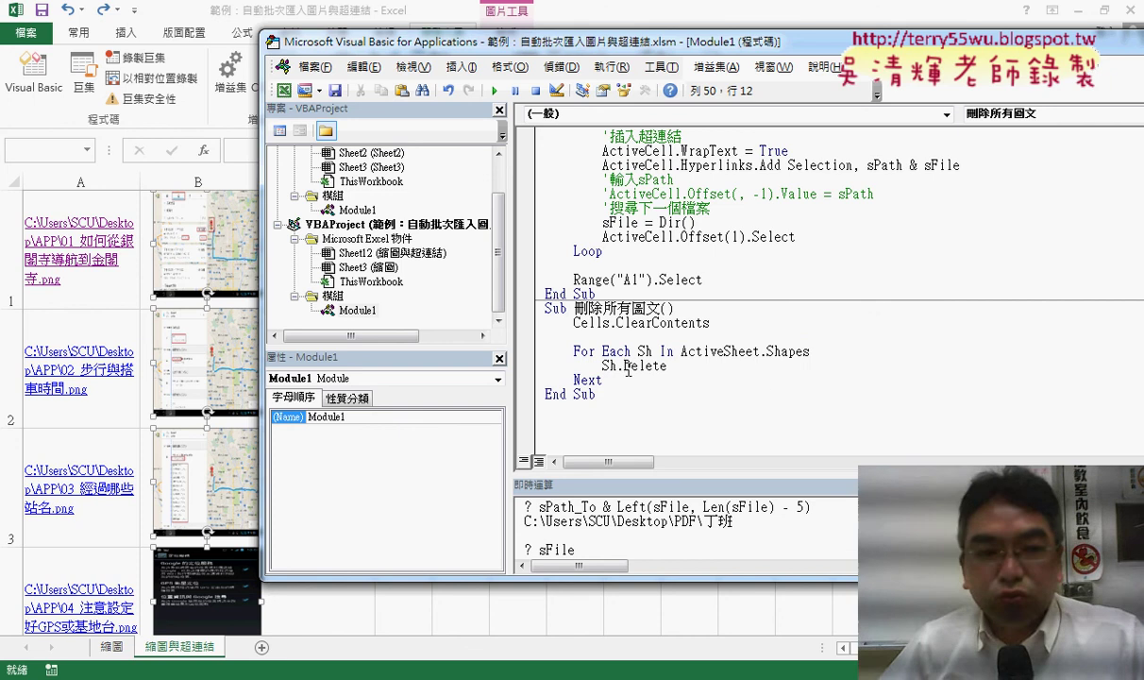
pyautogui.click(493, 91)
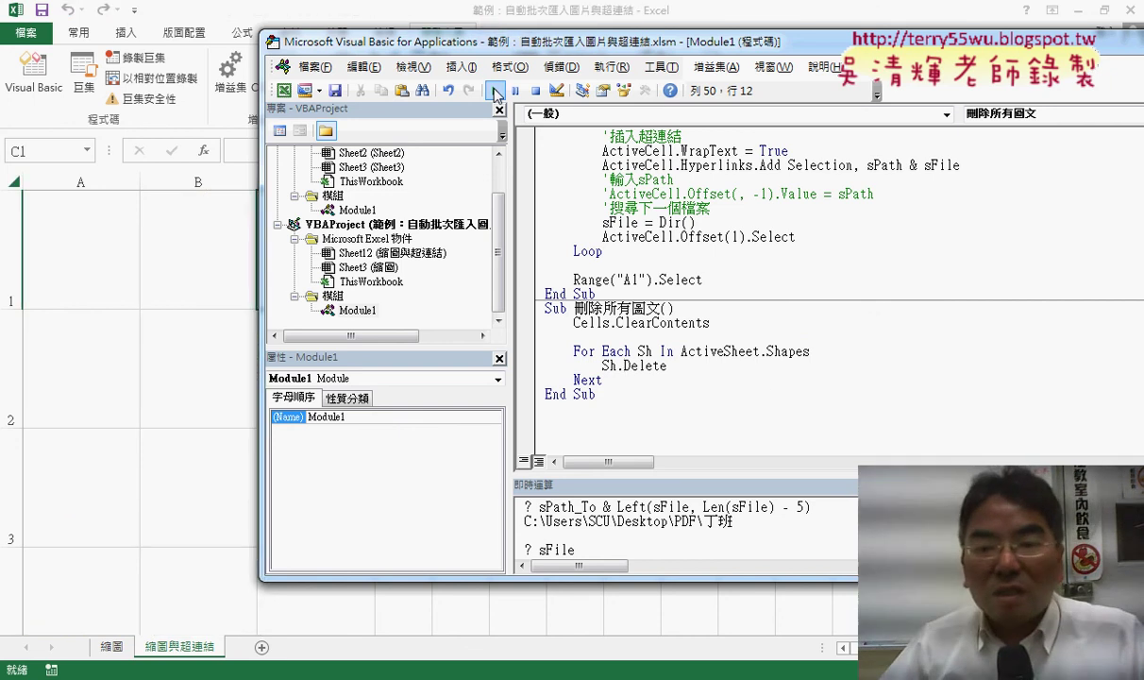
pyautogui.moveTo(704, 326); pyautogui.dragTo(557, 322)
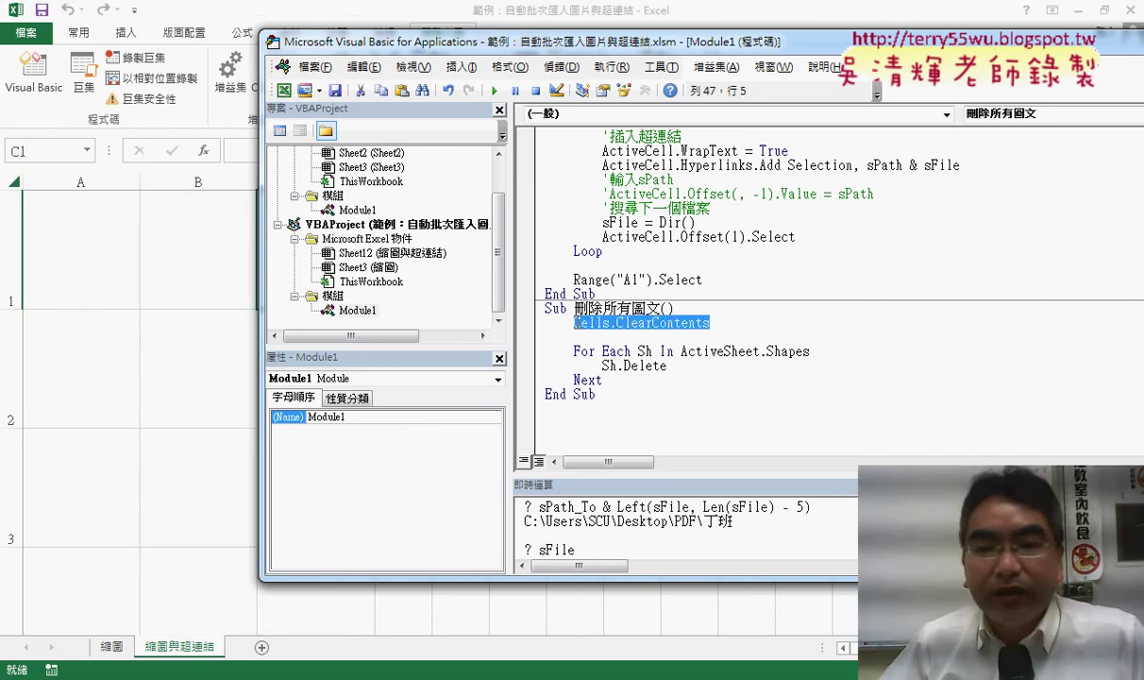
pyautogui.doubleClick(577, 379)
pyautogui.moveTo(602, 379); pyautogui.dragTo(531, 357)
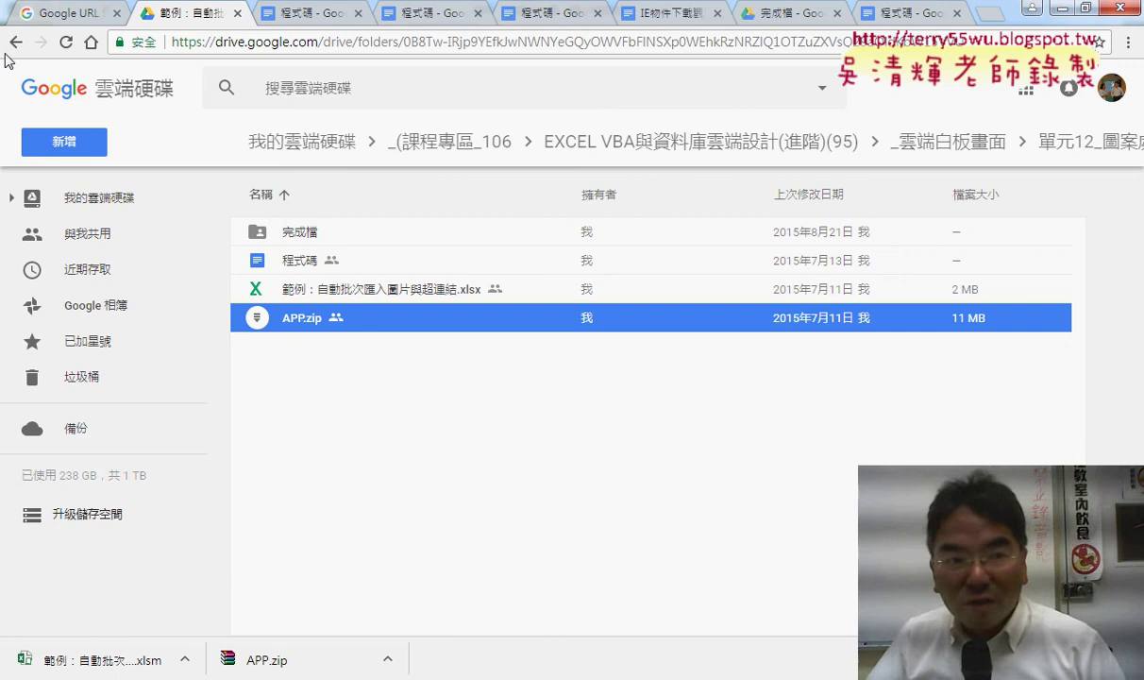
# - Go back to _雲端白板畫面, briefly look inside 單元10, then open the 單元12 folder
pyautogui.click(15, 42)
pyautogui.click(15, 44)
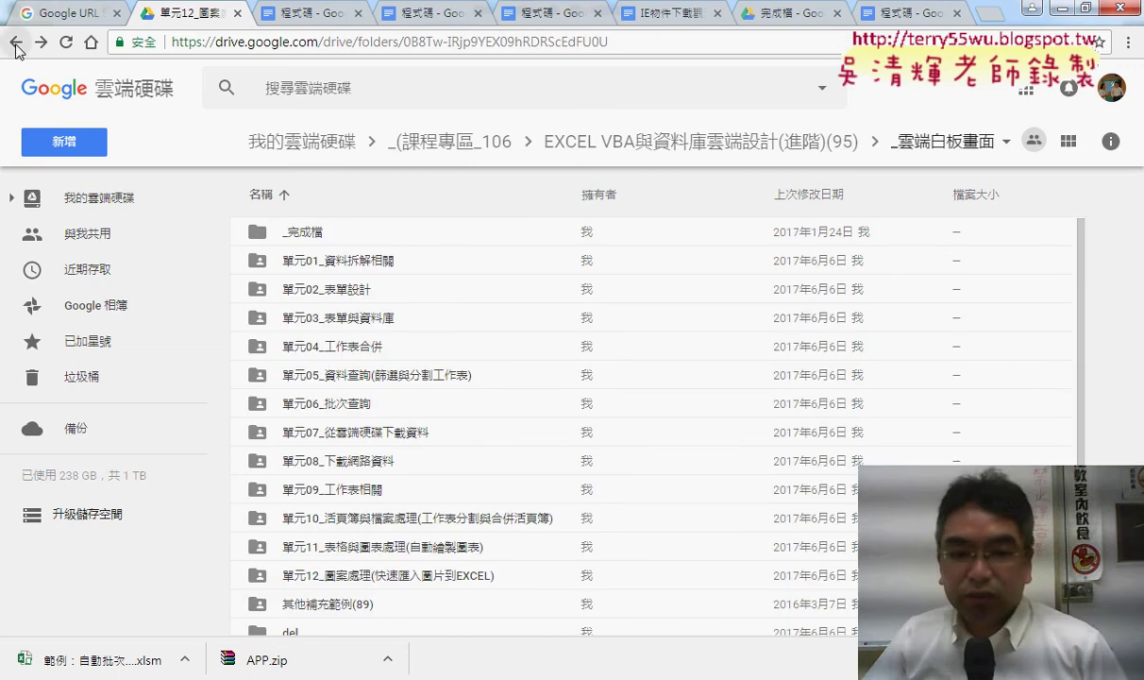
pyautogui.click(374, 523)
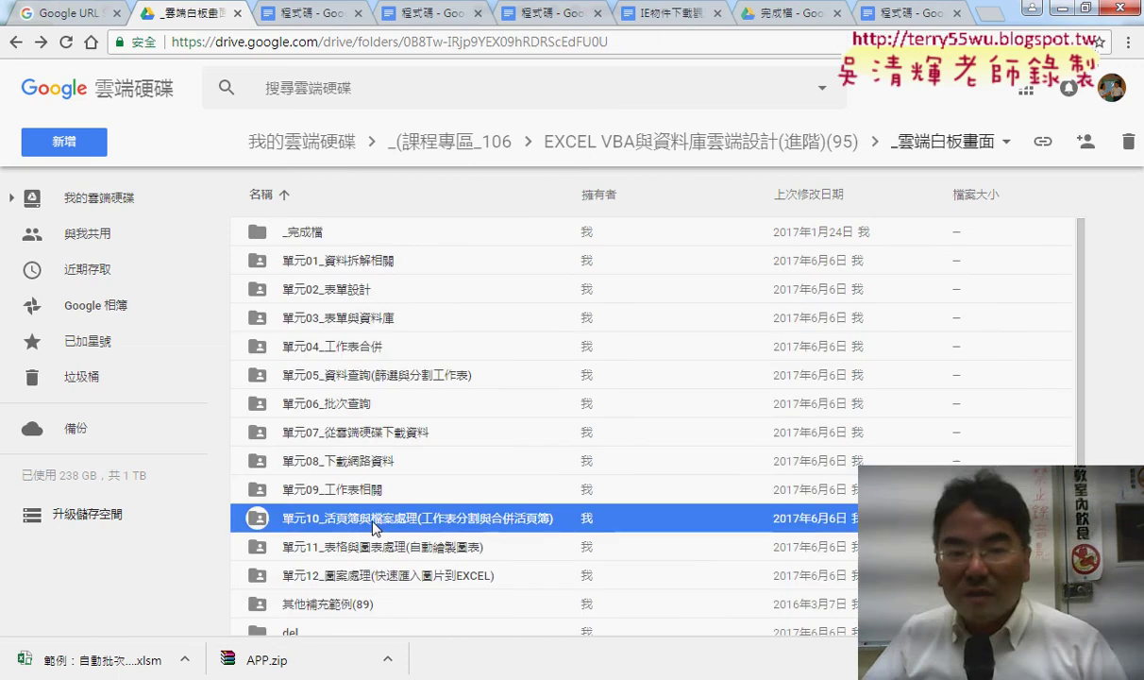
pyautogui.doubleClick(374, 525)
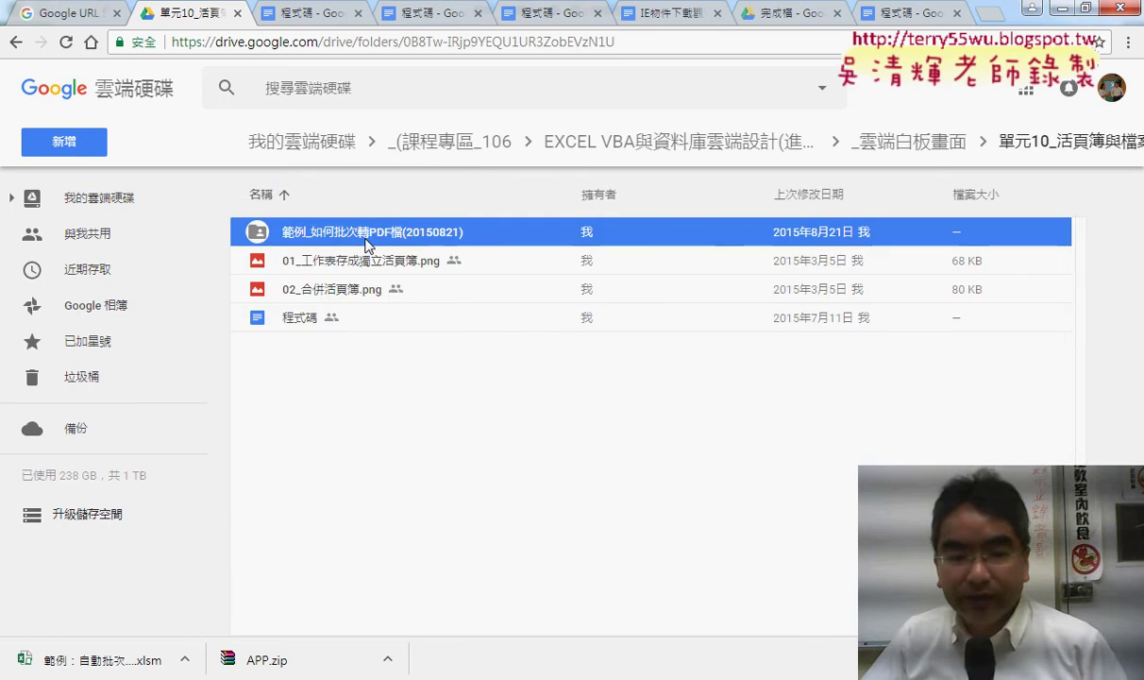
pyautogui.click(16, 43)
pyautogui.doubleClick(312, 575)
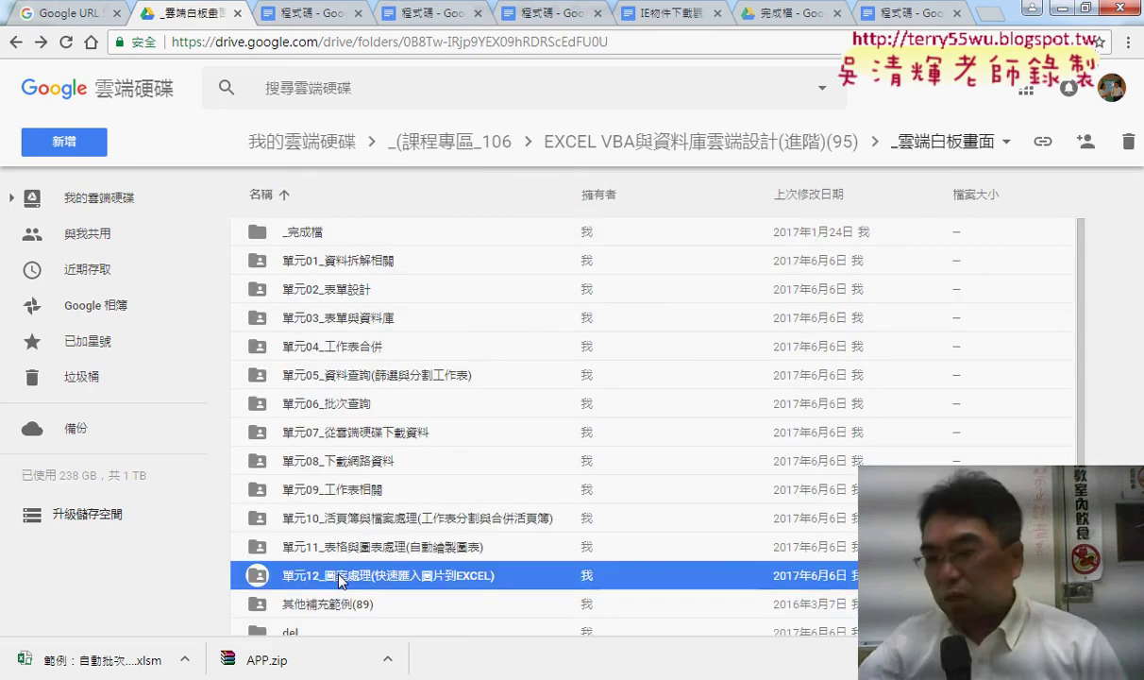